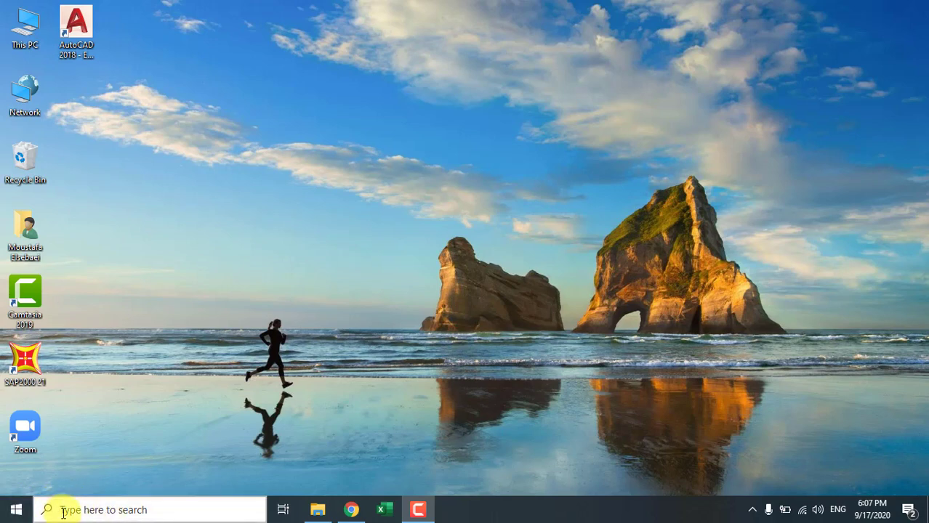
Search Windows for 'power', pin PowerPoint to Start, and confirm its new tile in the Start menu
click(65, 511)
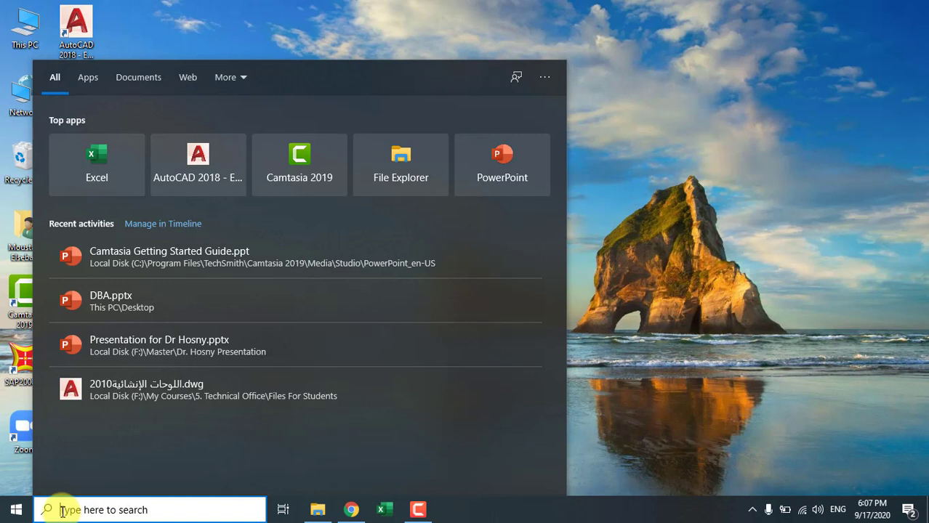
text(pow)
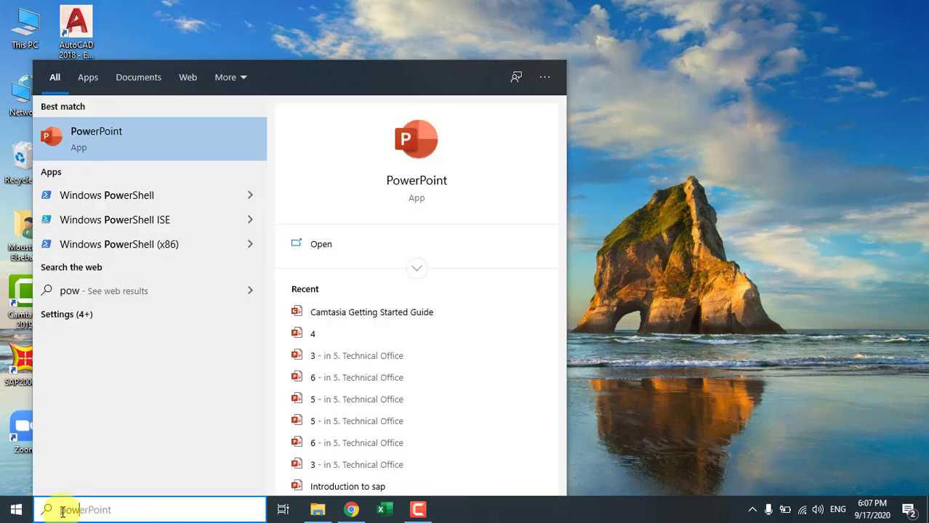
text(erPoint)
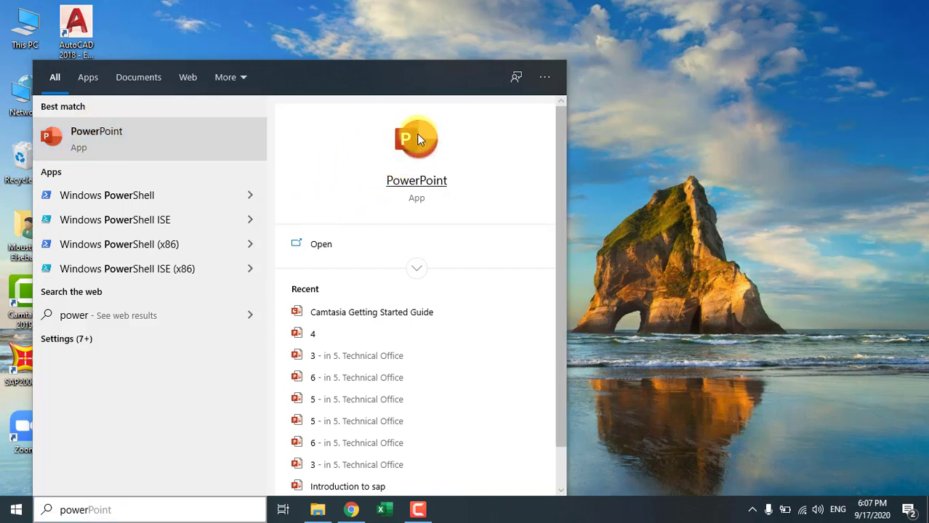
right_click(419, 137)
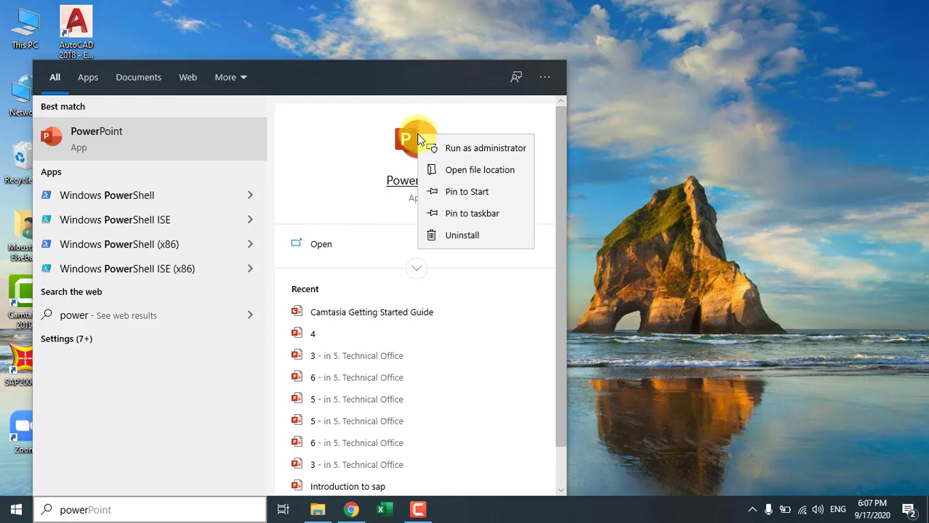
click(487, 191)
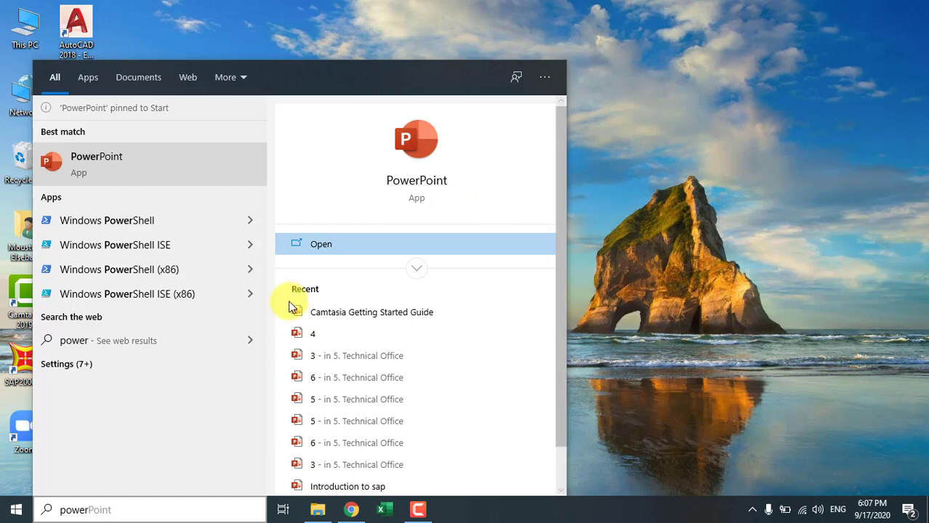
click(19, 511)
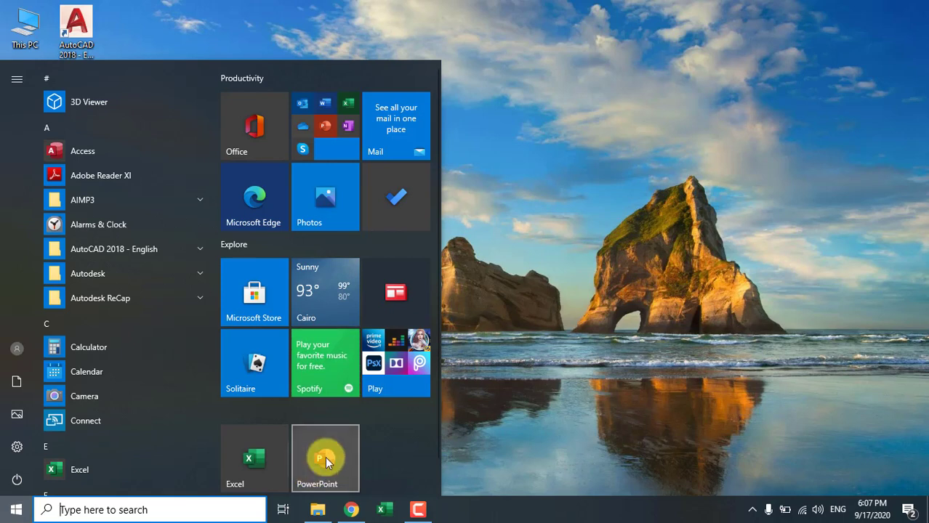
Find PowerPoint again via 'owe' search, pin it to the taskbar, and dismiss the search panel
click(152, 511)
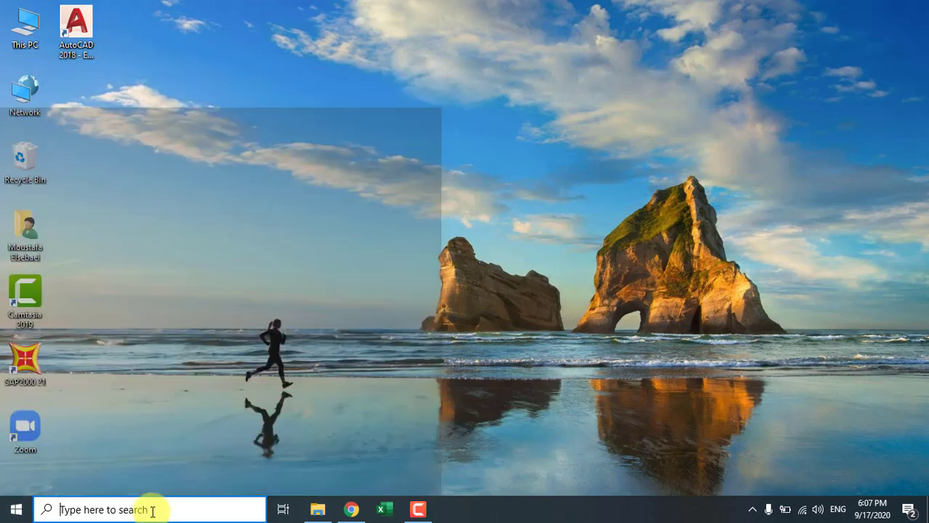
text(pow)
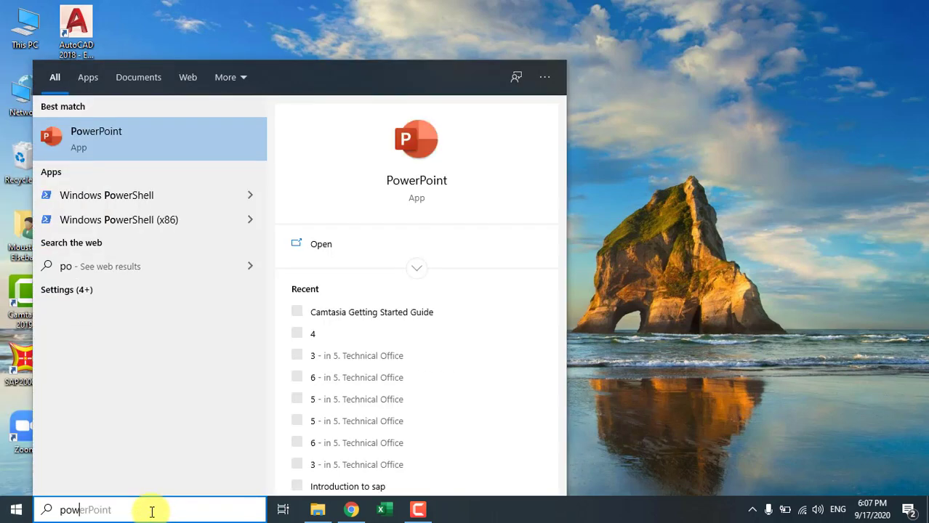
text(e)
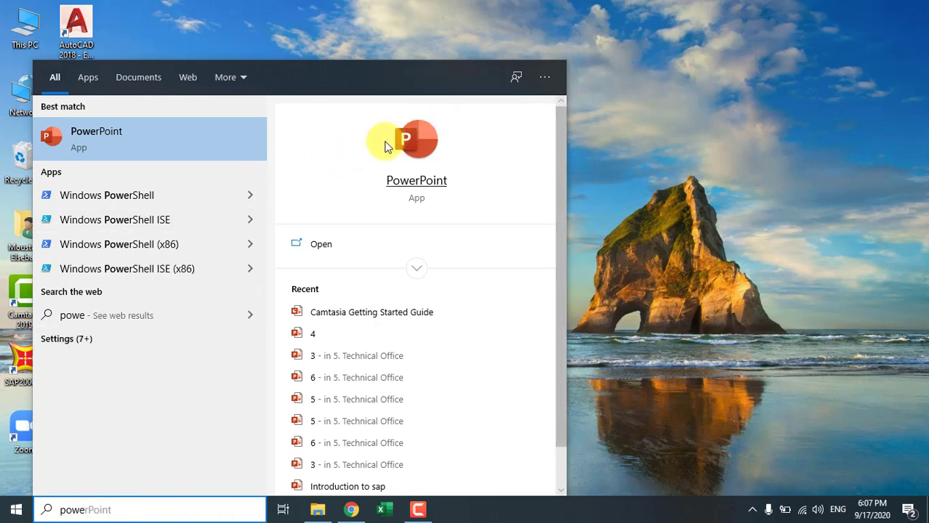
right_click(425, 131)
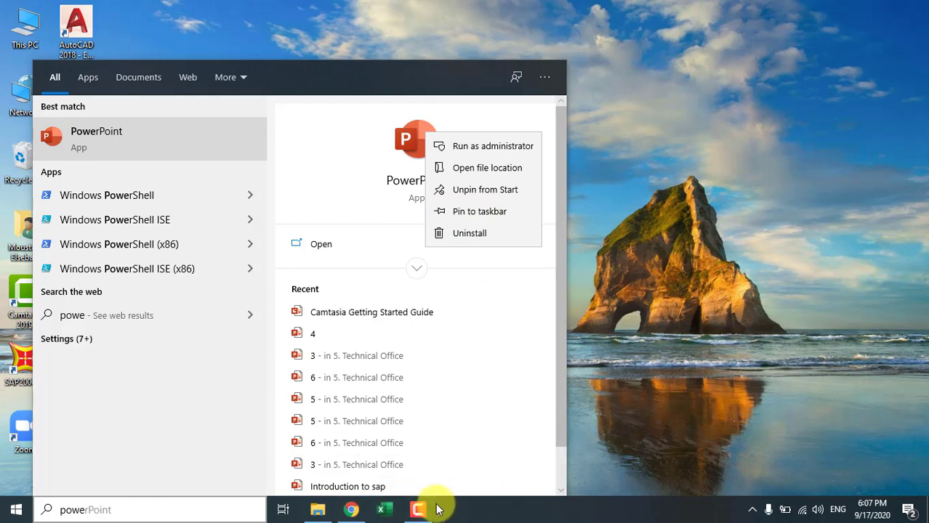
click(489, 212)
click(721, 173)
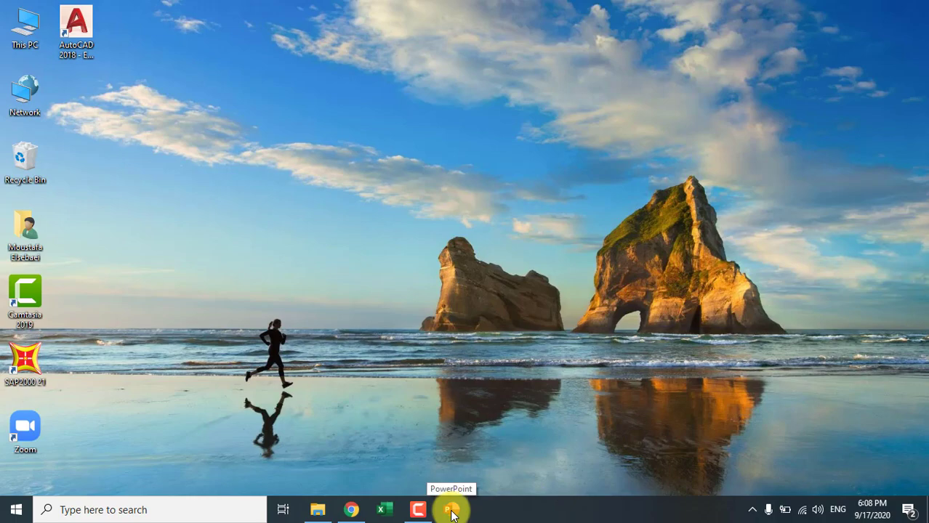
Launch PowerPoint from the taskbar, scroll its Home page, and view the Pinned then Recent lists
click(451, 511)
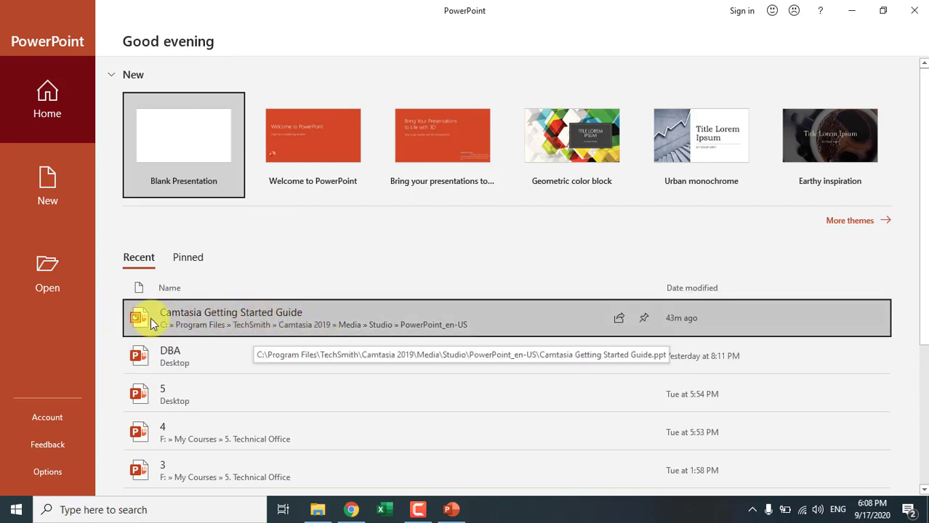
scroll(175, 337, down, 1)
scroll(175, 337, down, 3)
scroll(175, 337, down, 2)
scroll(175, 337, up, 2)
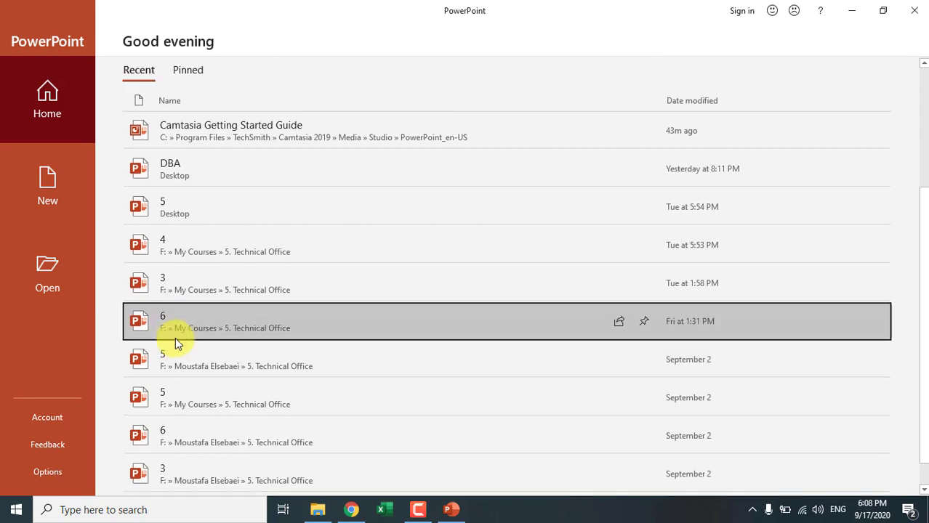
scroll(175, 338, up, 2)
scroll(175, 337, up, 2)
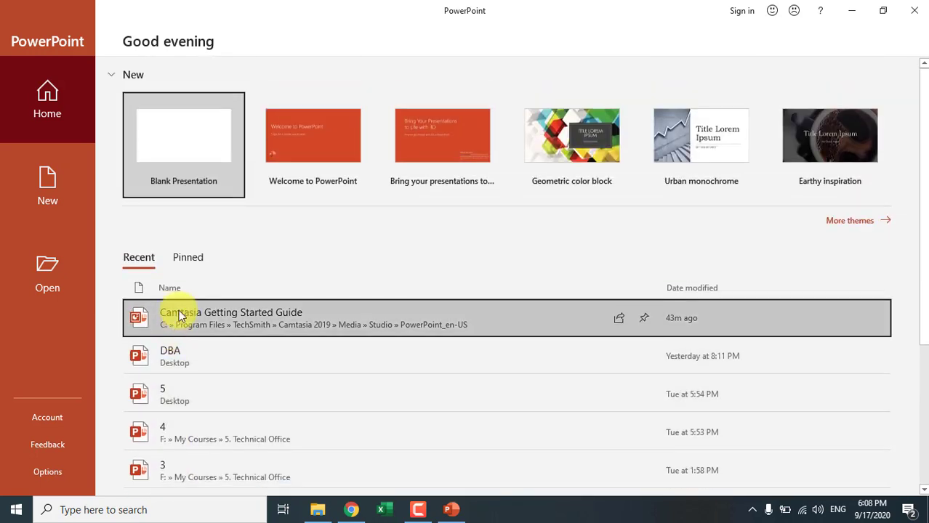
click(189, 258)
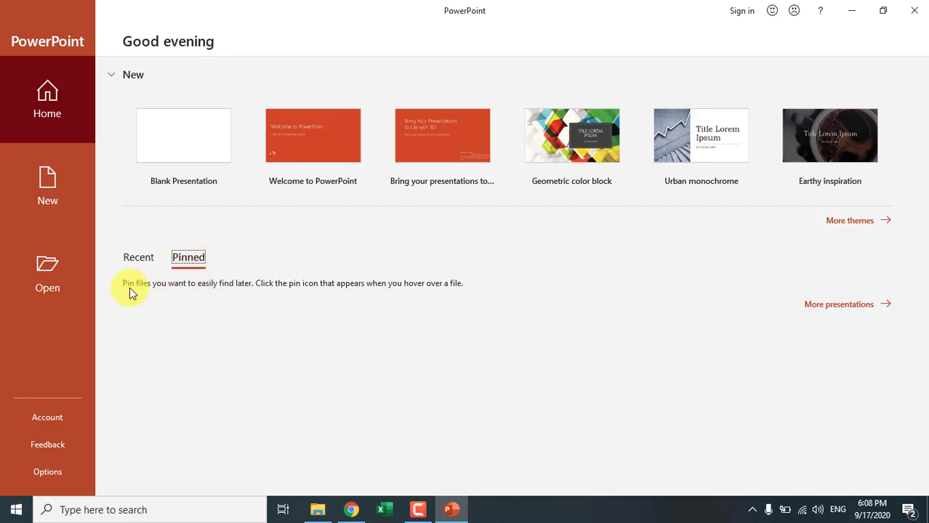
click(143, 260)
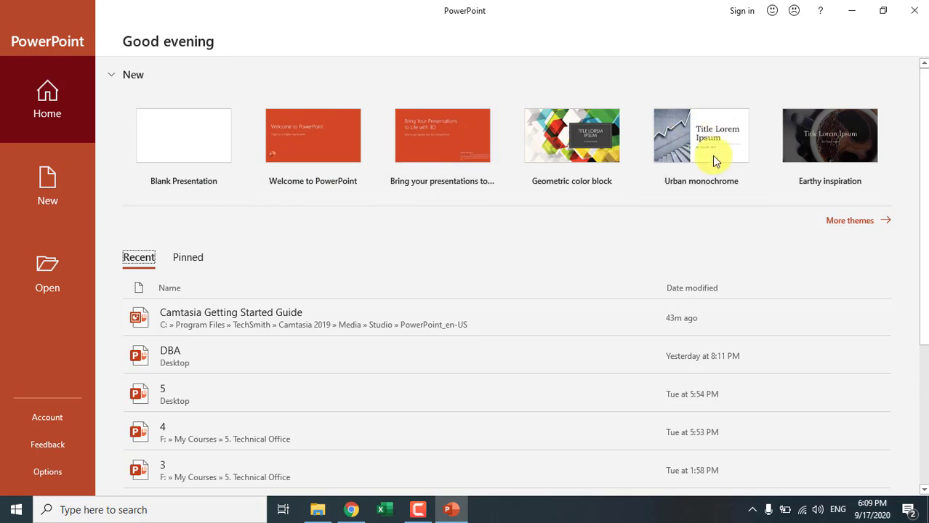
Open More themes, return Home, then go to the New page and scroll its template gallery
click(850, 222)
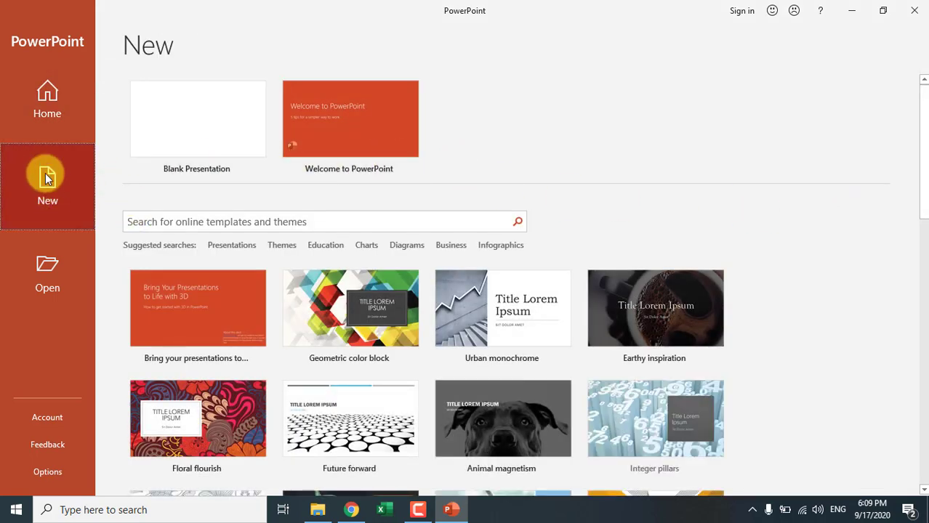
click(46, 87)
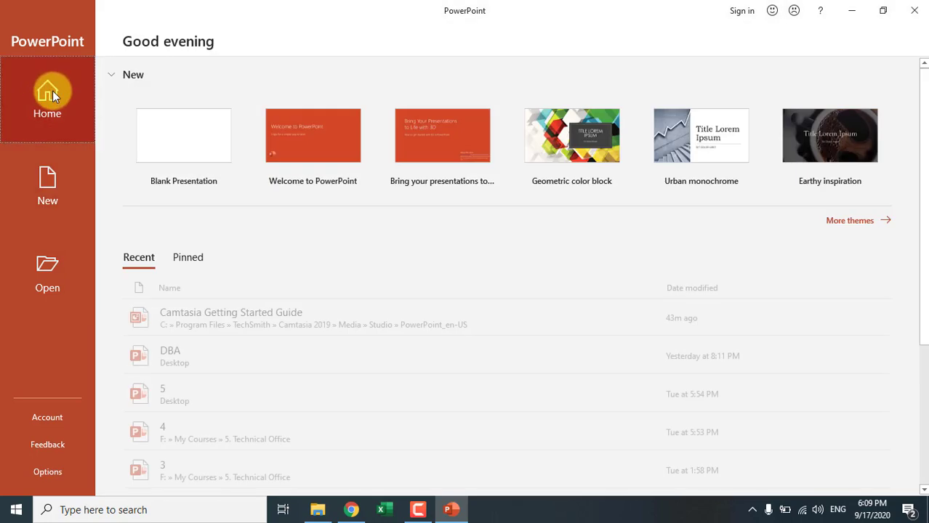
click(41, 202)
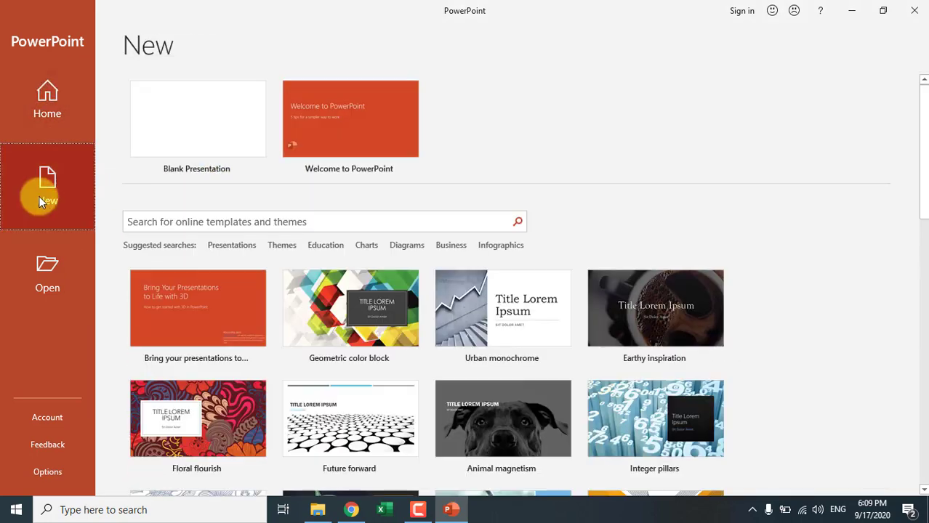
click(53, 195)
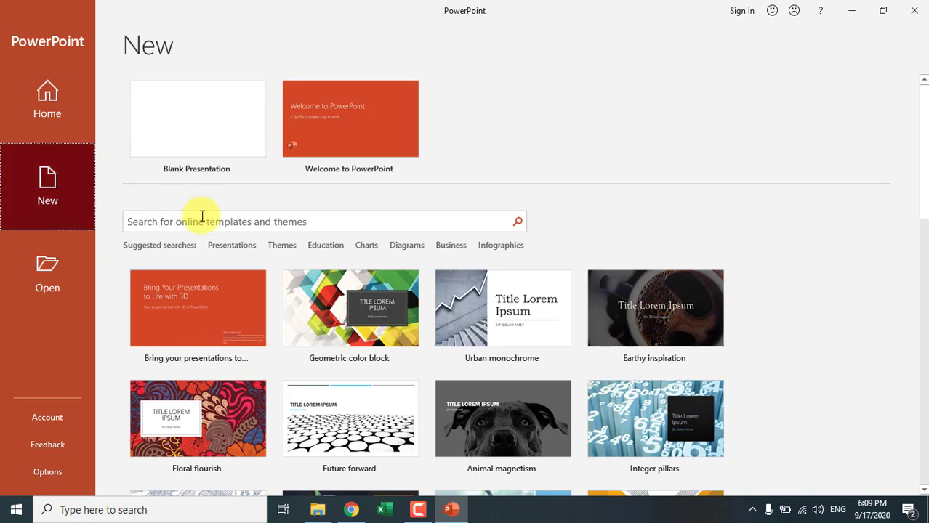
scroll(207, 218, down, 1)
scroll(207, 218, up, 1)
scroll(531, 305, down, 1)
scroll(574, 302, down, 4)
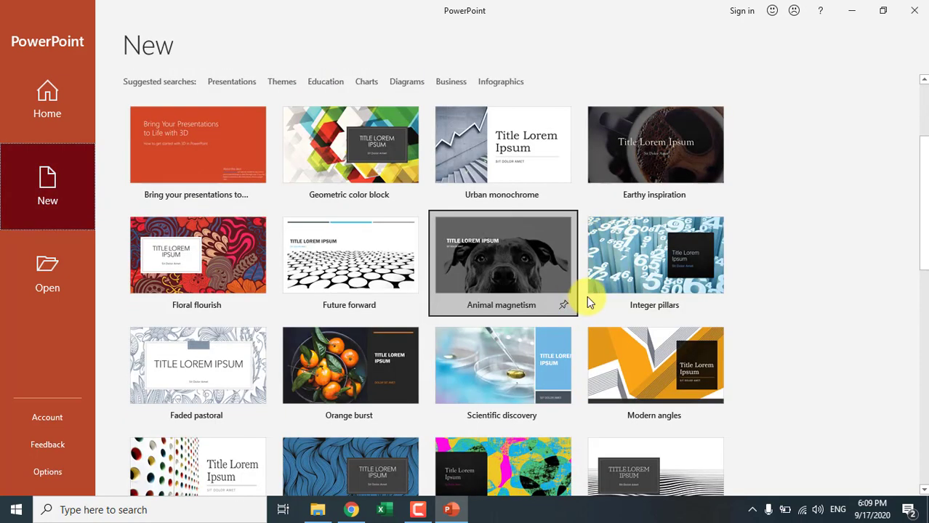
mouse_move(924, 205)
mouse_down()
mouse_move(923, 384)
mouse_move(896, 134)
mouse_up()
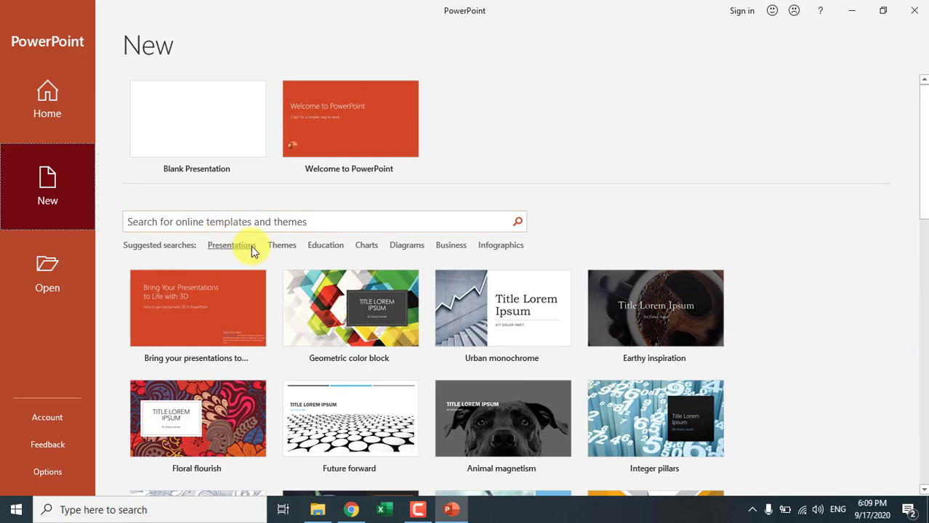
Run the Education suggested search and scroll through results such as Rainbow presentation and Lab safety
click(323, 246)
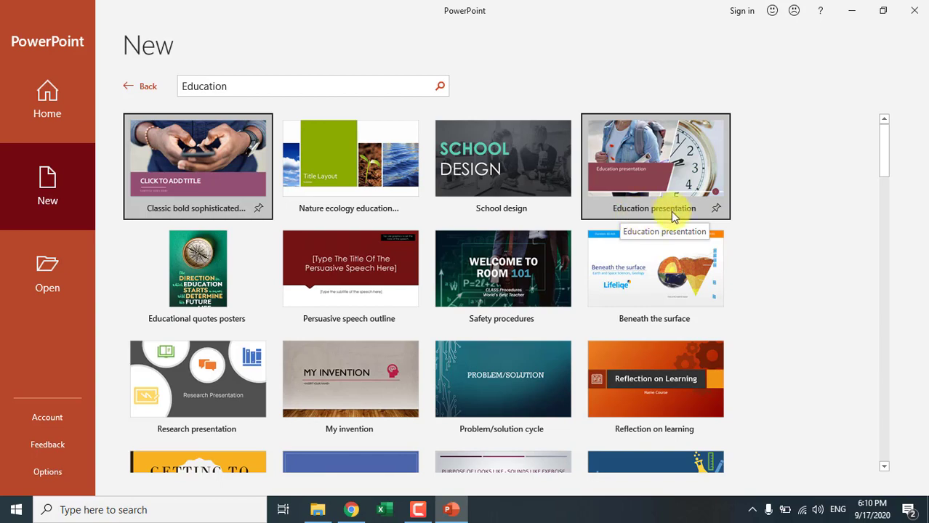
mouse_move(885, 148)
mouse_down()
mouse_move(892, 285)
mouse_move(881, 363)
mouse_move(867, 369)
mouse_up()
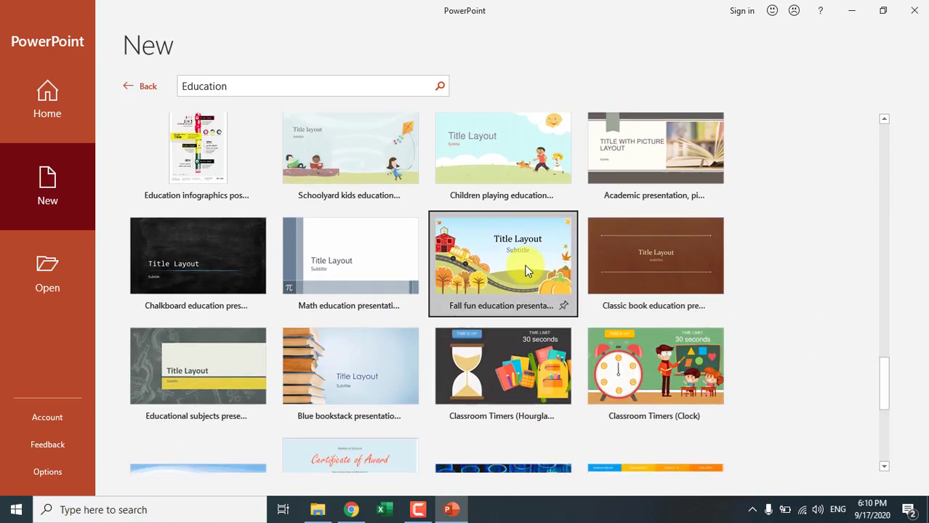
scroll(184, 233, down, 1)
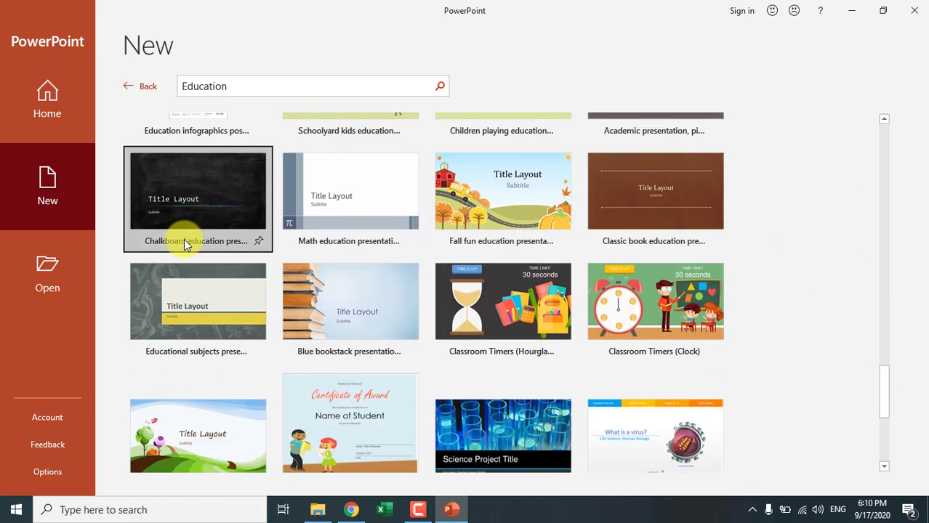
scroll(184, 239, down, 2)
scroll(203, 229, down, 1)
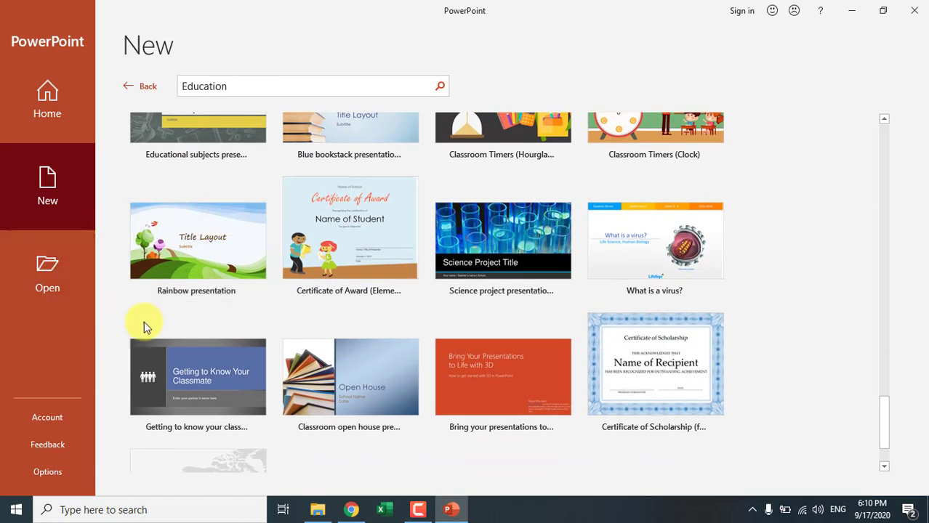
mouse_move(197, 435)
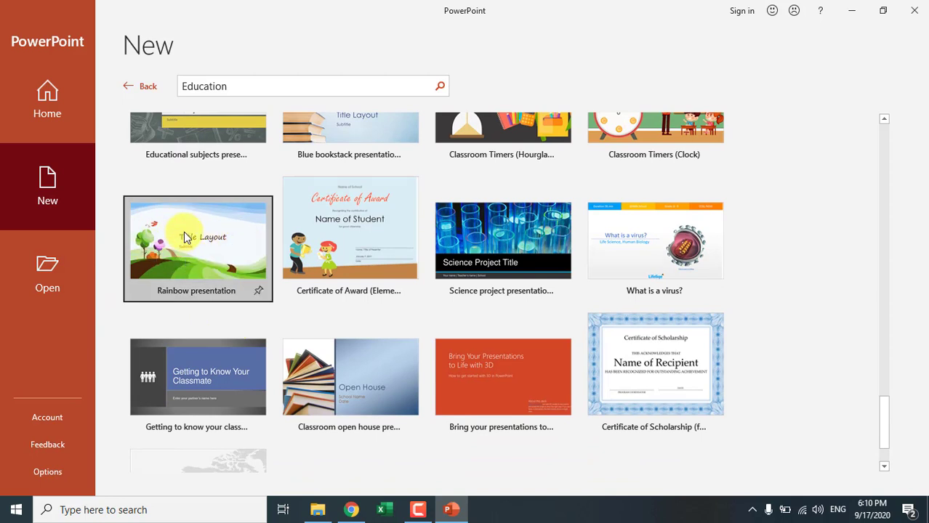
click(185, 237)
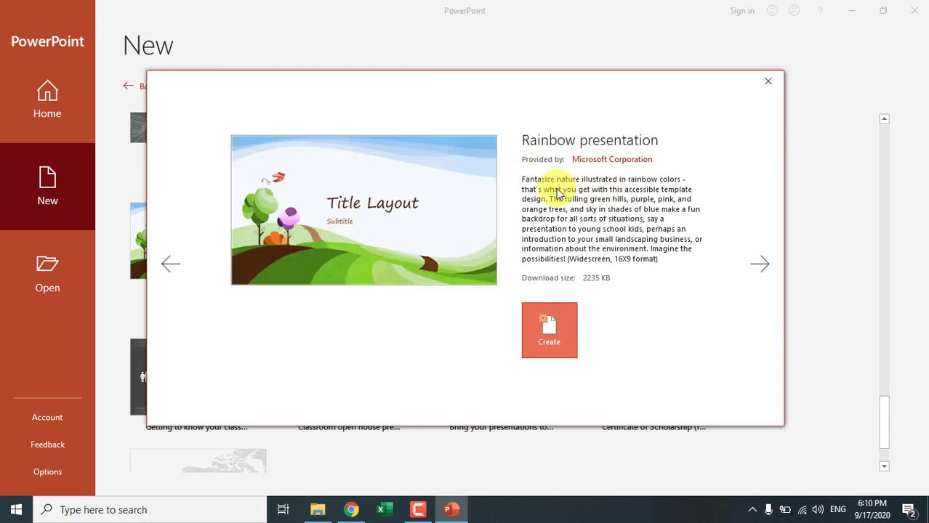
click(548, 332)
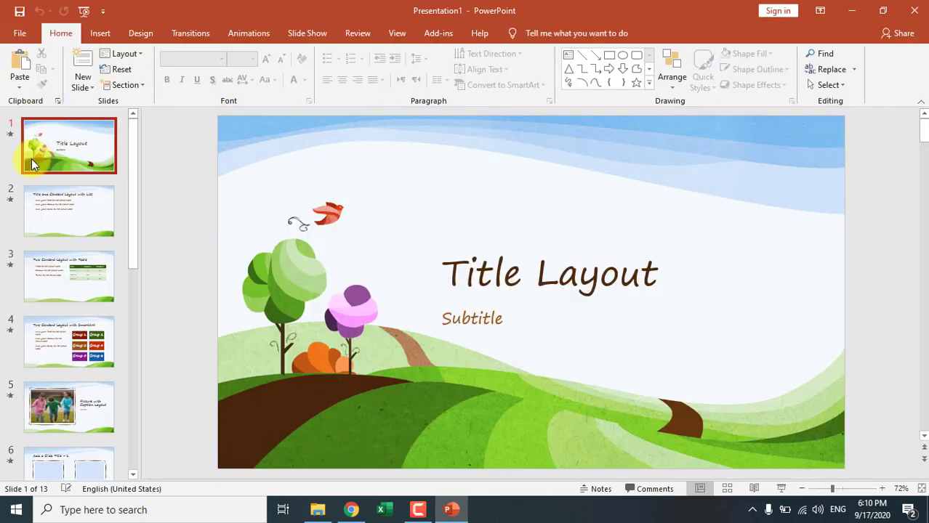
click(56, 202)
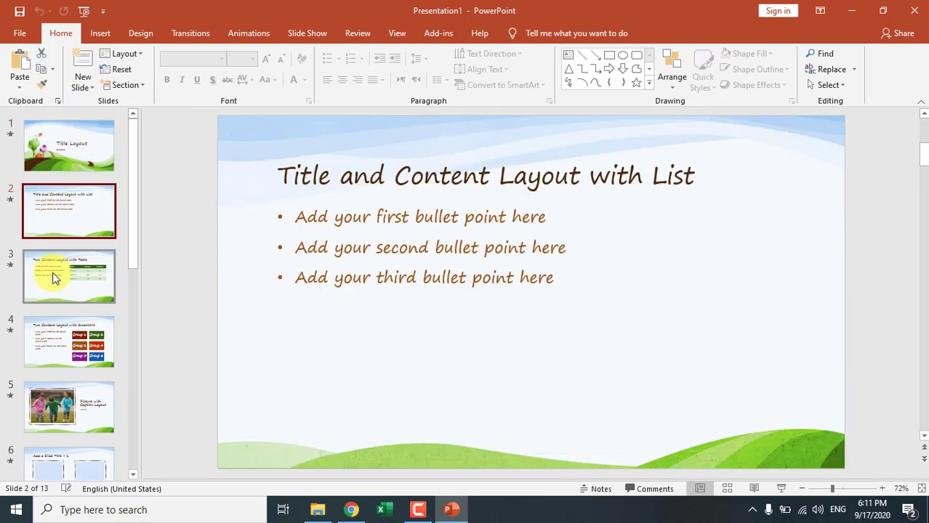
click(50, 278)
click(50, 342)
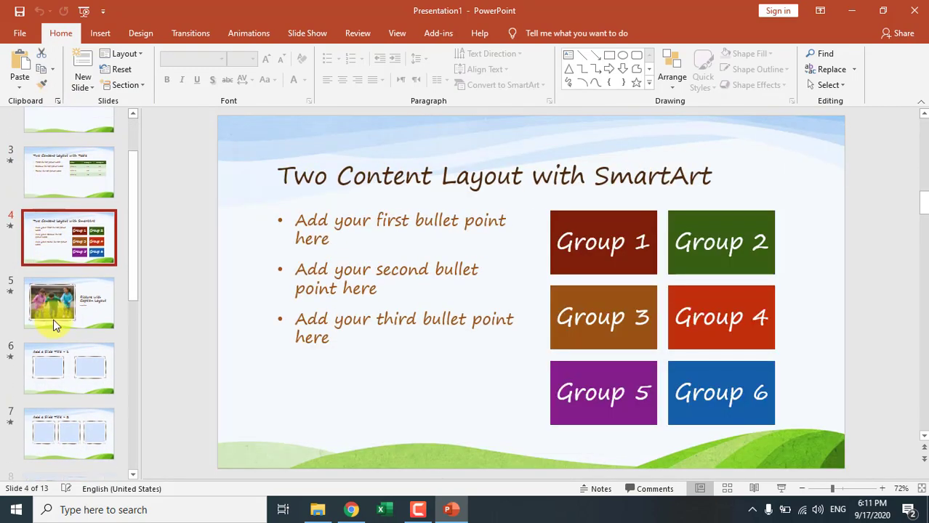
click(60, 314)
click(63, 363)
scroll(66, 335, down, 3)
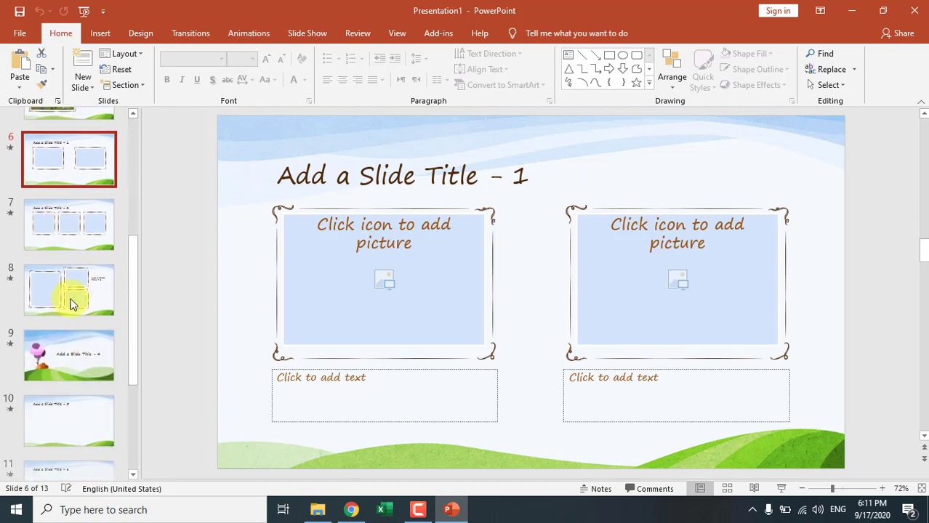
click(59, 302)
scroll(46, 295, up, 5)
scroll(44, 294, up, 3)
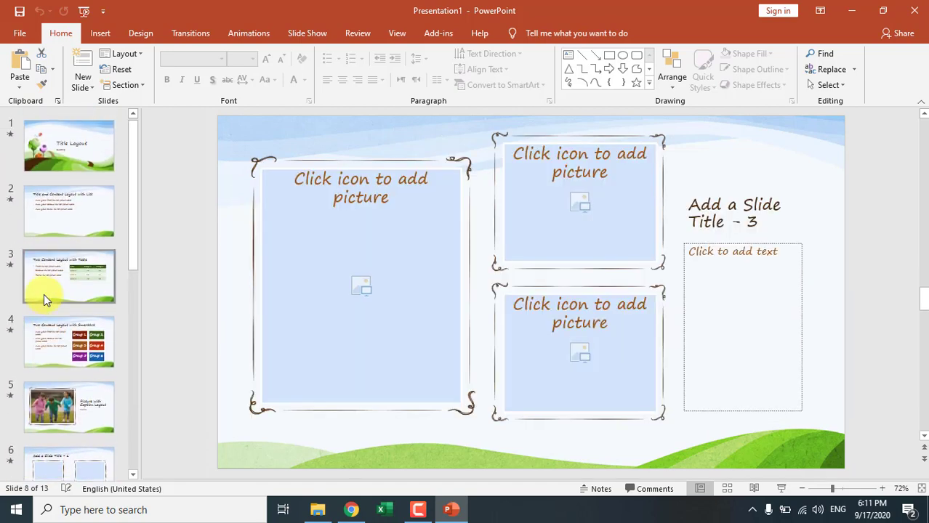
click(52, 146)
double_click(498, 274)
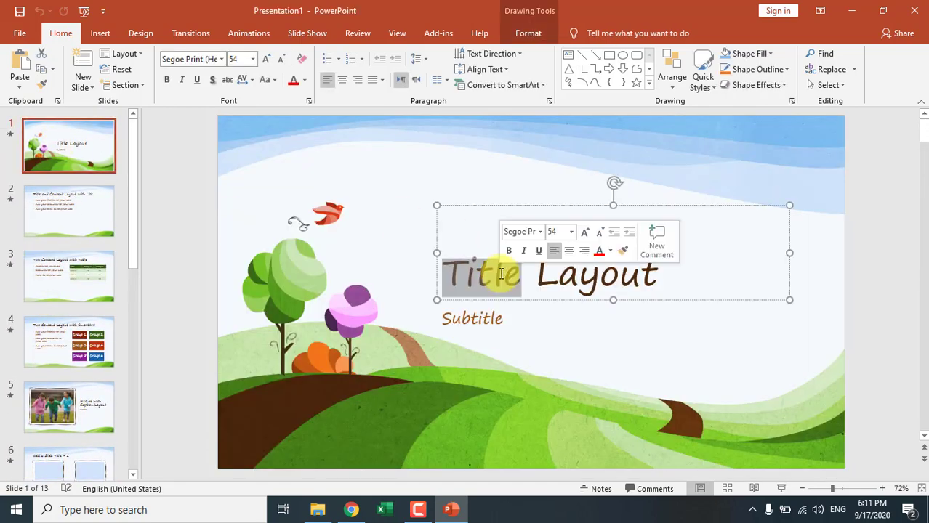
triple_click(500, 273)
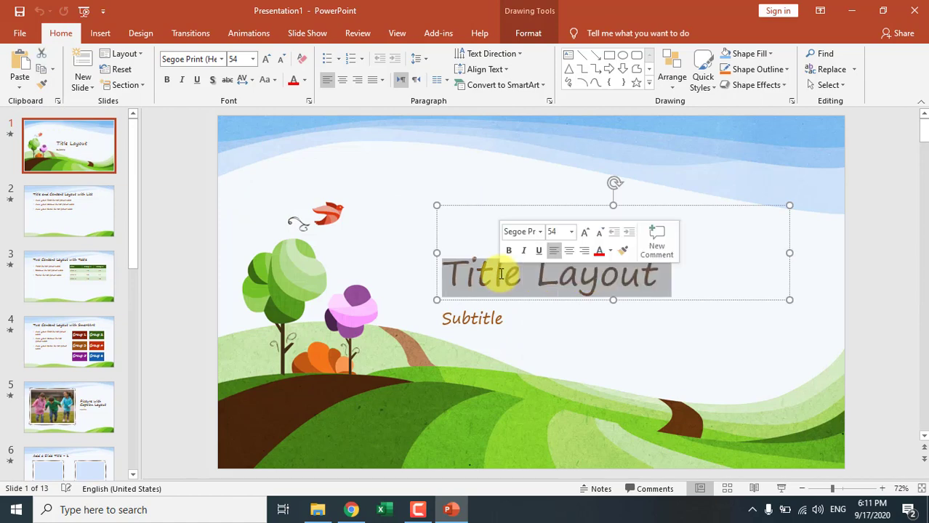
click(464, 320)
double_click(465, 322)
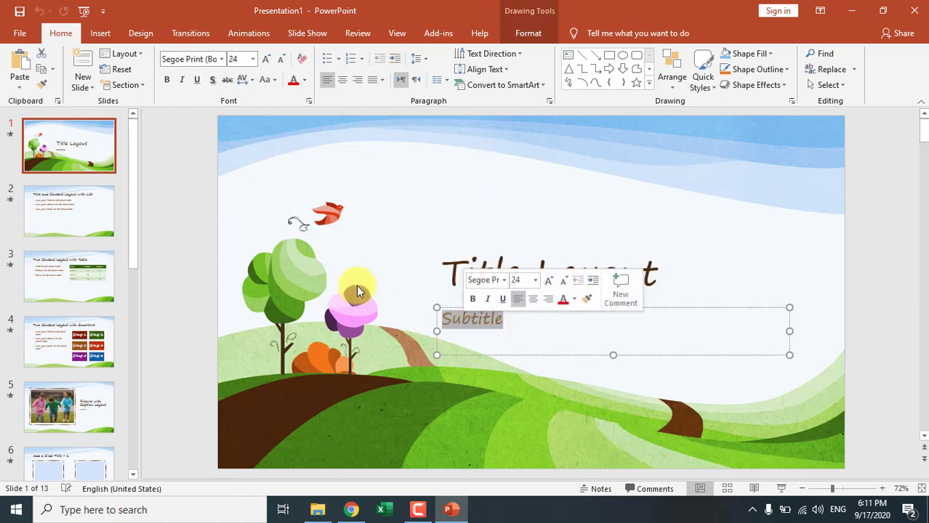
click(61, 224)
double_click(449, 176)
triple_click(449, 176)
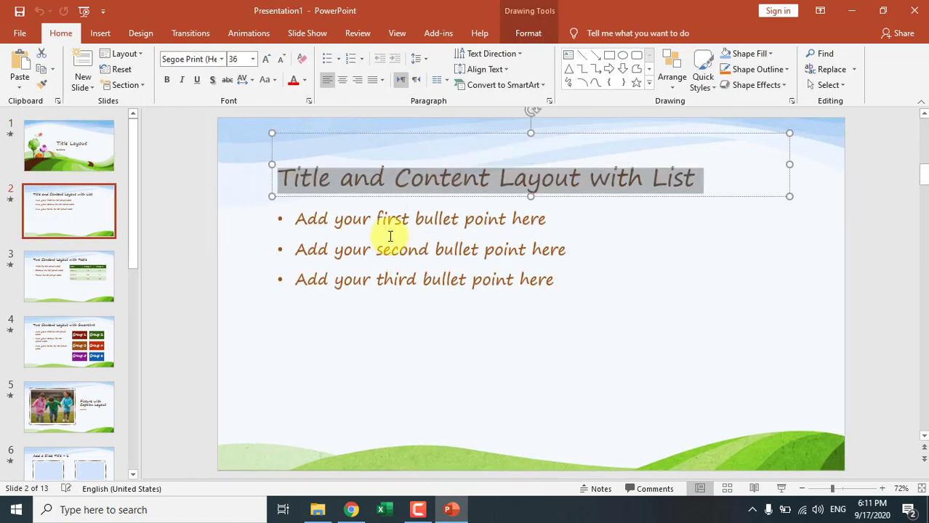
click(398, 270)
drag(601, 286, 291, 214)
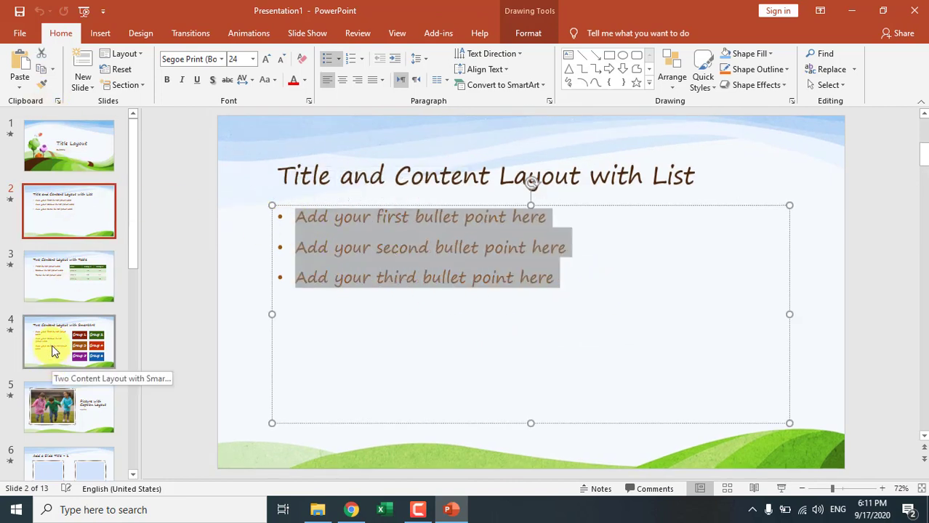
From File > New, search online templates for Business and scroll through the results
click(17, 37)
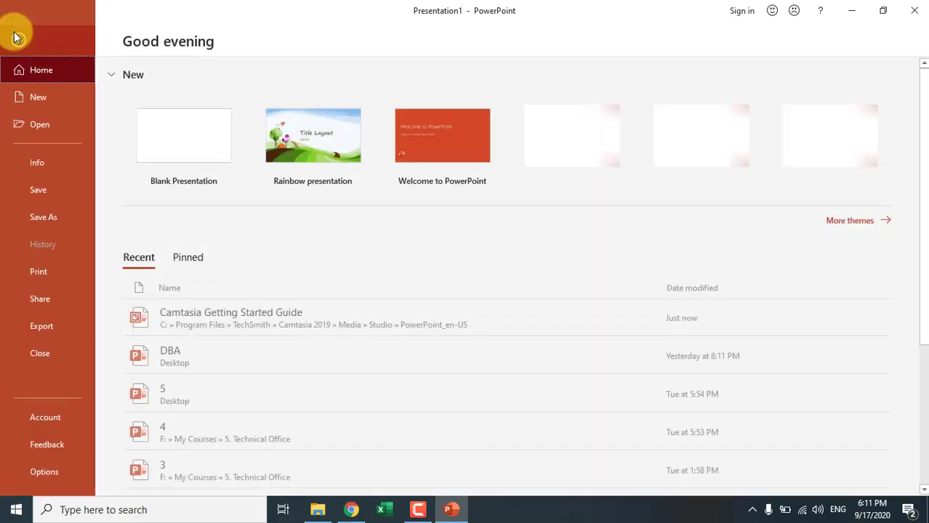
click(46, 96)
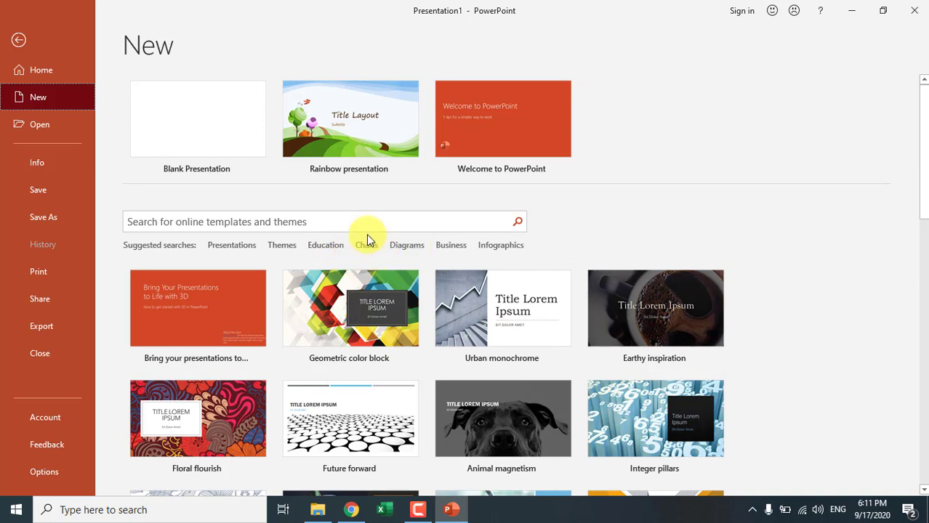
click(451, 247)
scroll(325, 266, down, 1)
scroll(322, 265, down, 2)
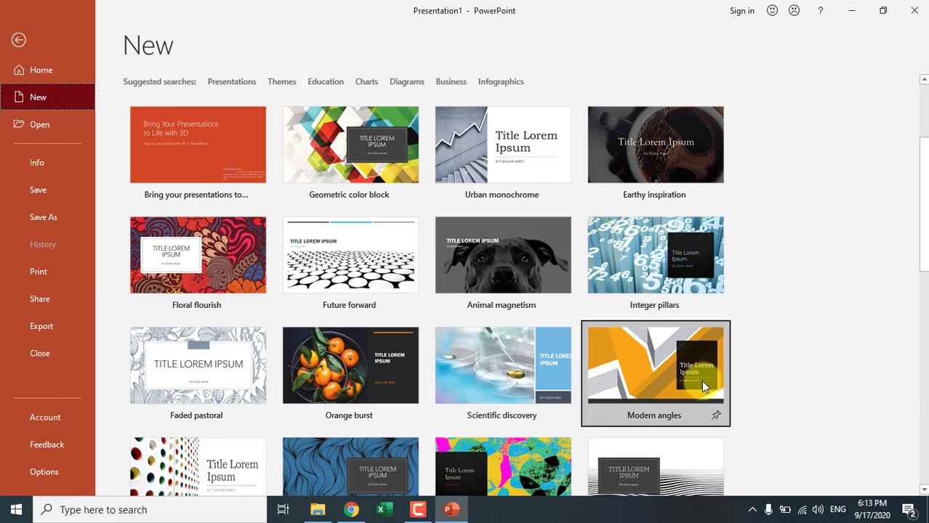
scroll(677, 381, down, 5)
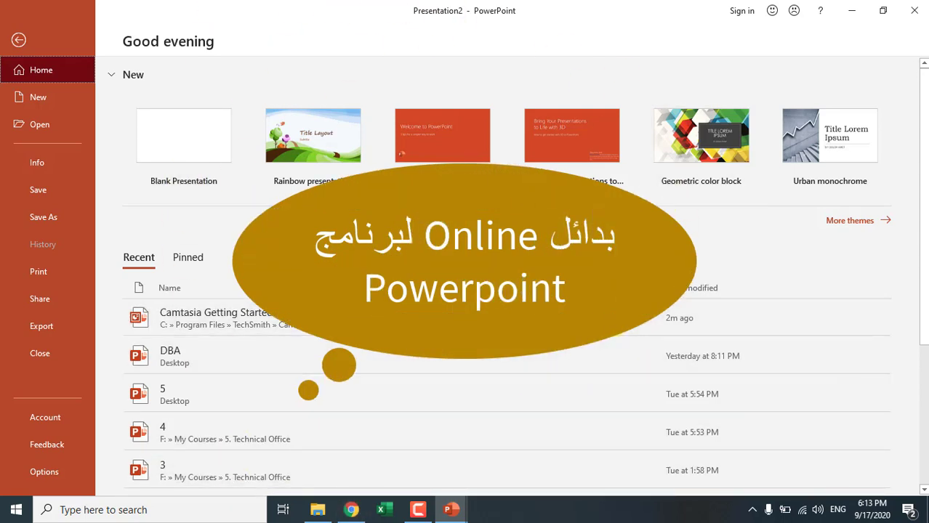
In Chrome, highlight the PowerPoint price 2,499.00 on the store page, then switch to Google Slides
click(352, 512)
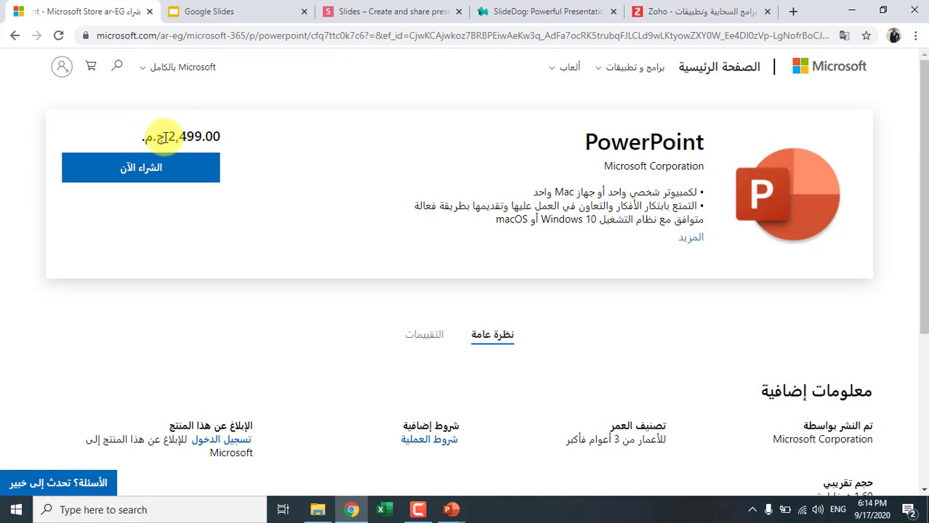
drag(220, 136, 144, 136)
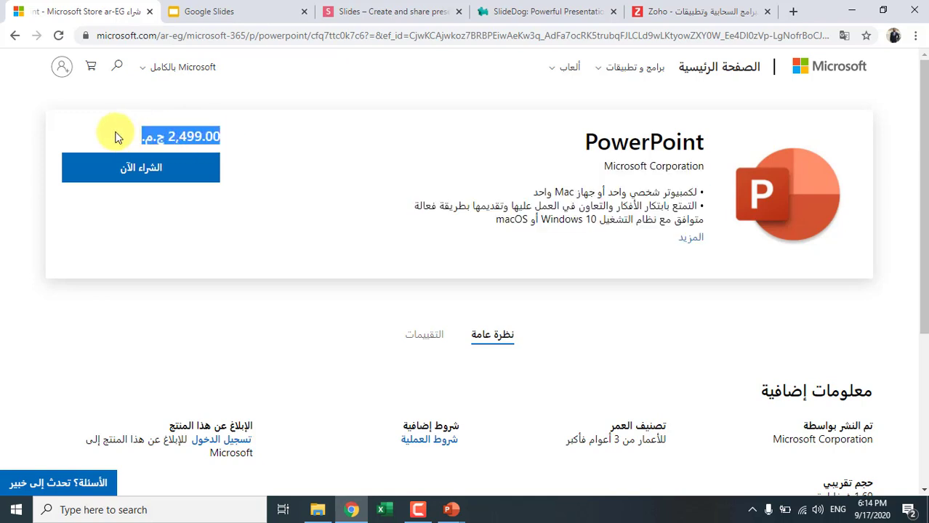
click(118, 137)
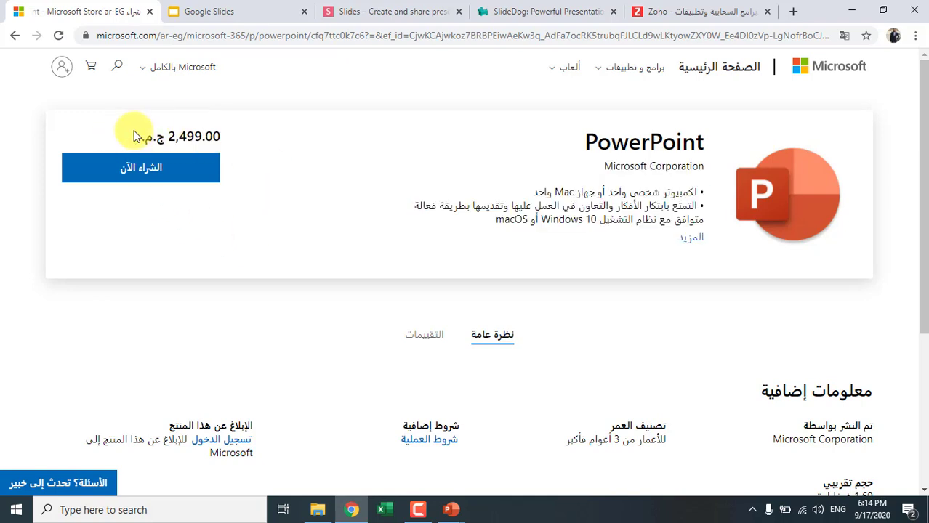
click(231, 18)
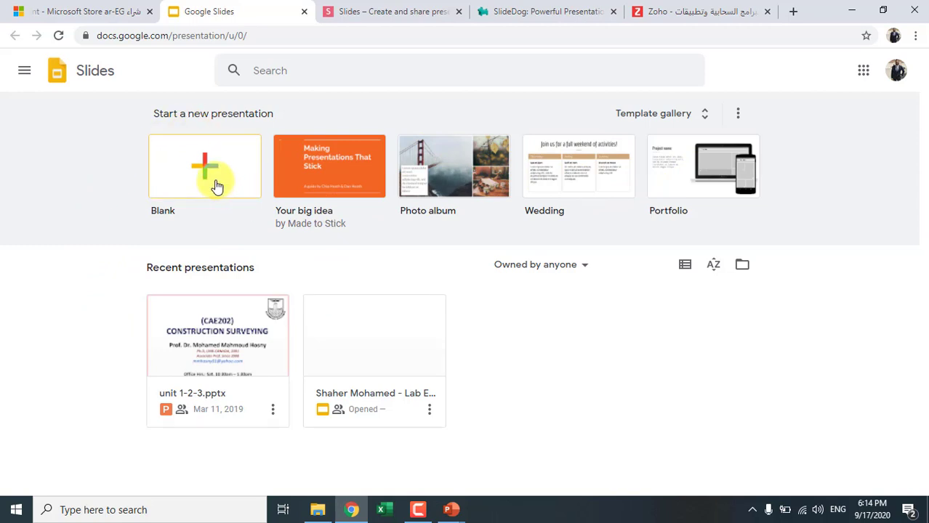
Look through the slides.com, SlideDog and Zoho tabs, then minimize Chrome
click(370, 23)
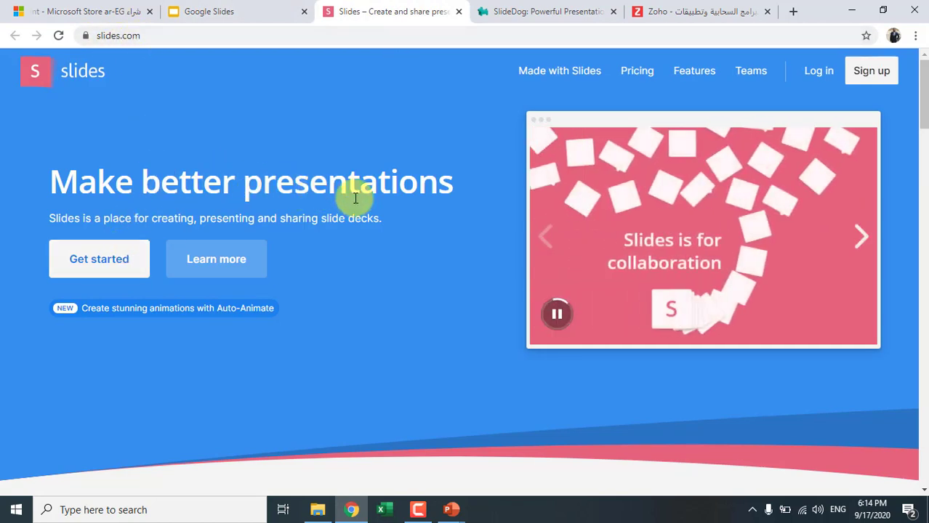
click(523, 13)
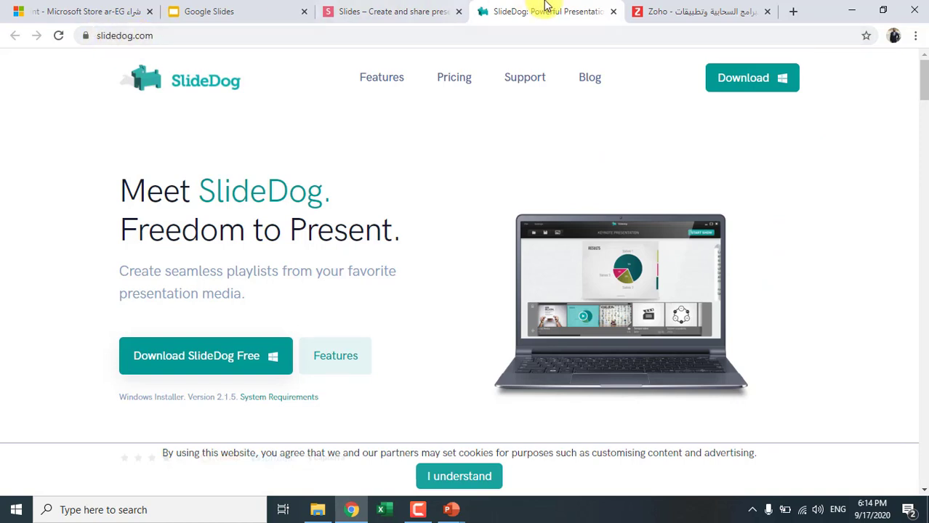
click(709, 13)
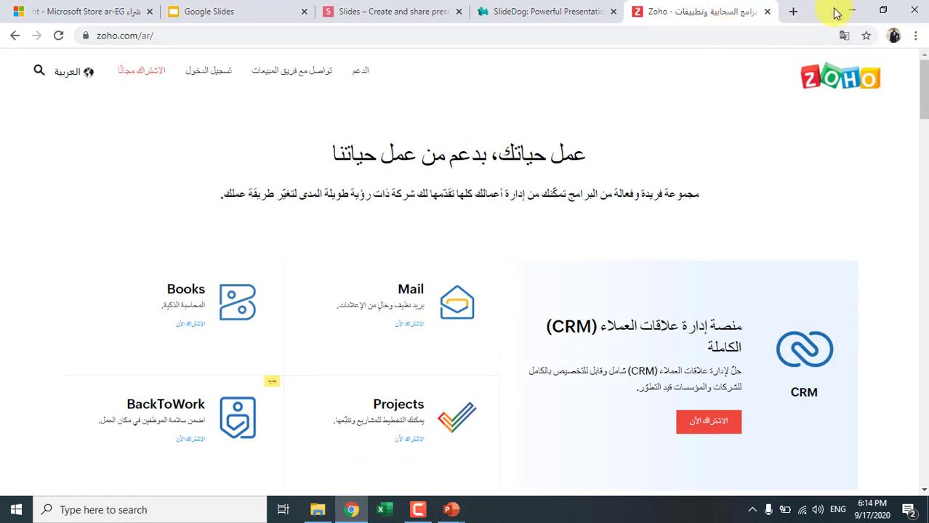
click(849, 11)
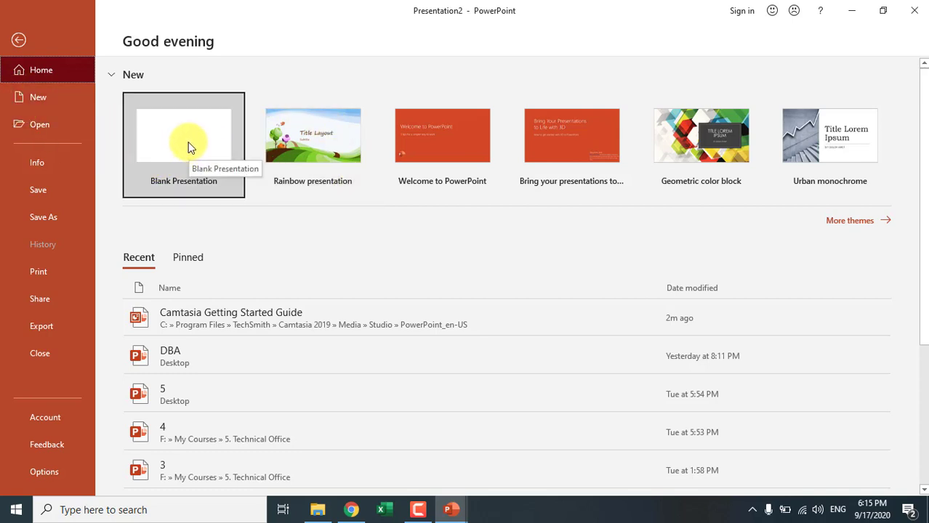
Choose Blank Presentation on the Home page to create Presentation2
click(187, 145)
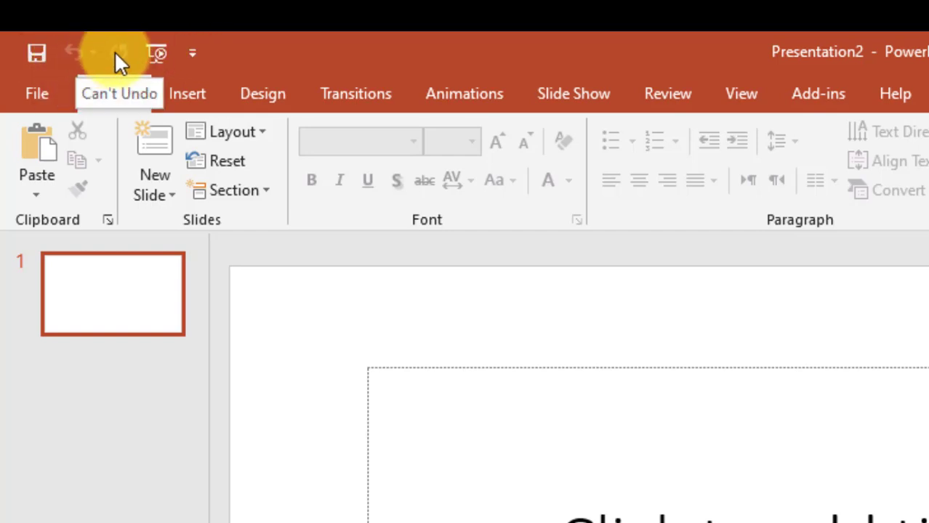
In the Customize Quick Access Toolbar list, check New and Open and uncheck Start From Beginning
click(194, 52)
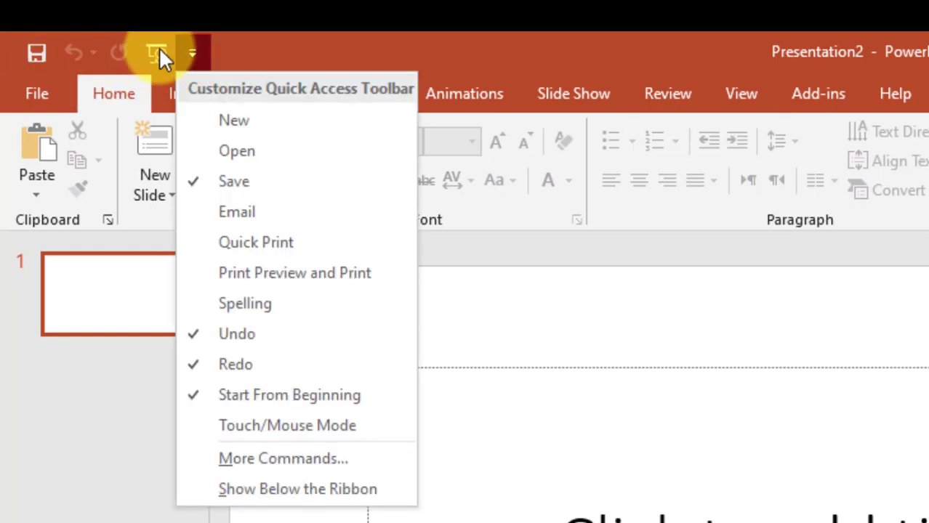
click(240, 120)
click(229, 53)
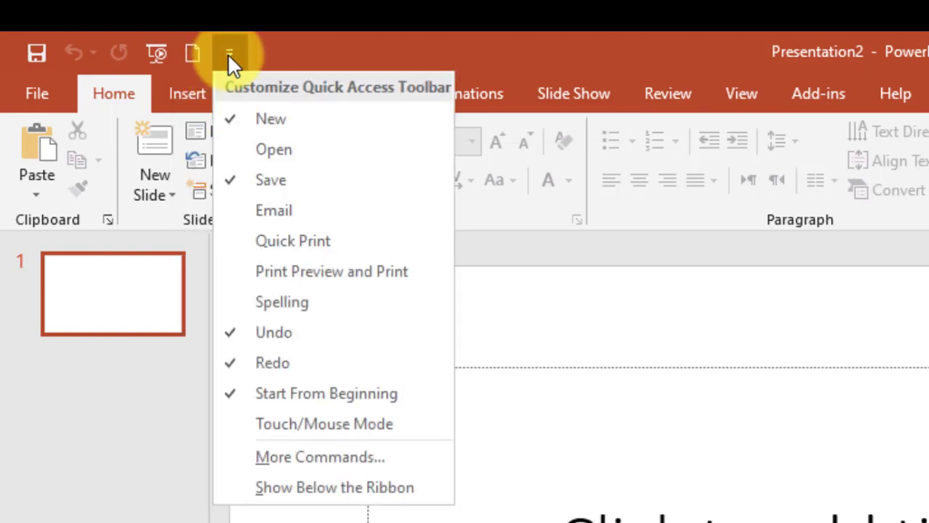
click(263, 155)
click(265, 57)
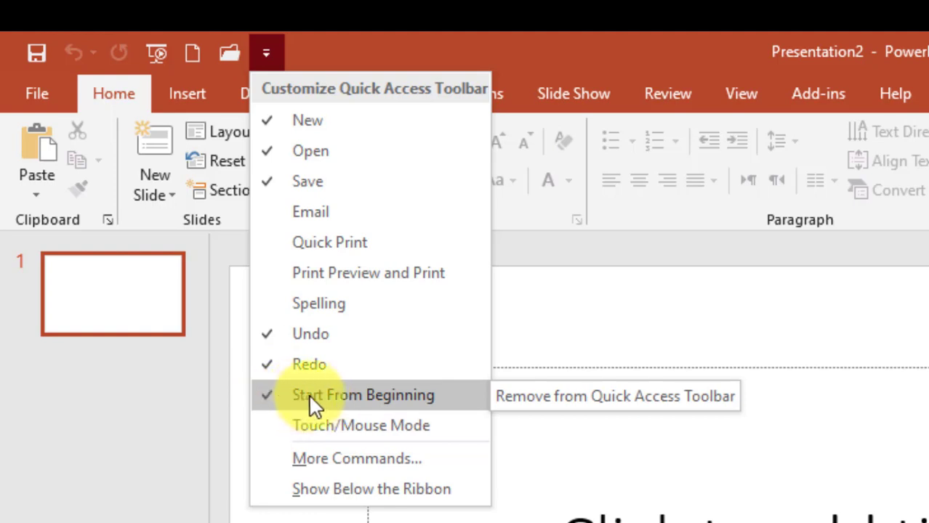
click(285, 393)
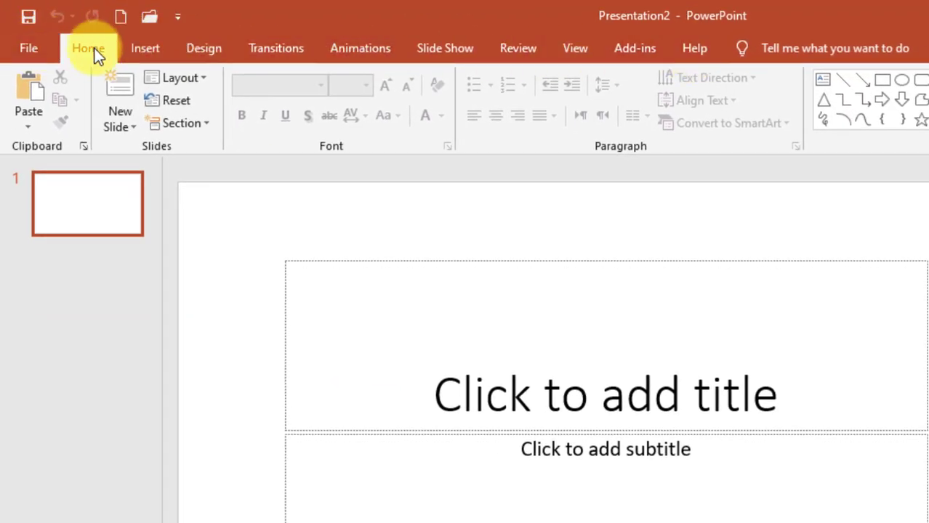
Browse the Insert, Design and Transitions ribbon tabs, then return to the Home tab
click(140, 48)
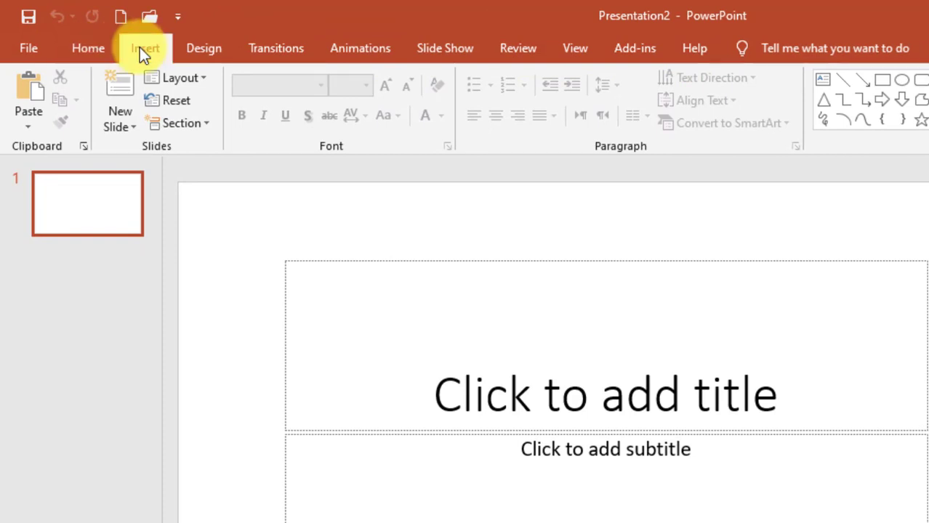
click(87, 47)
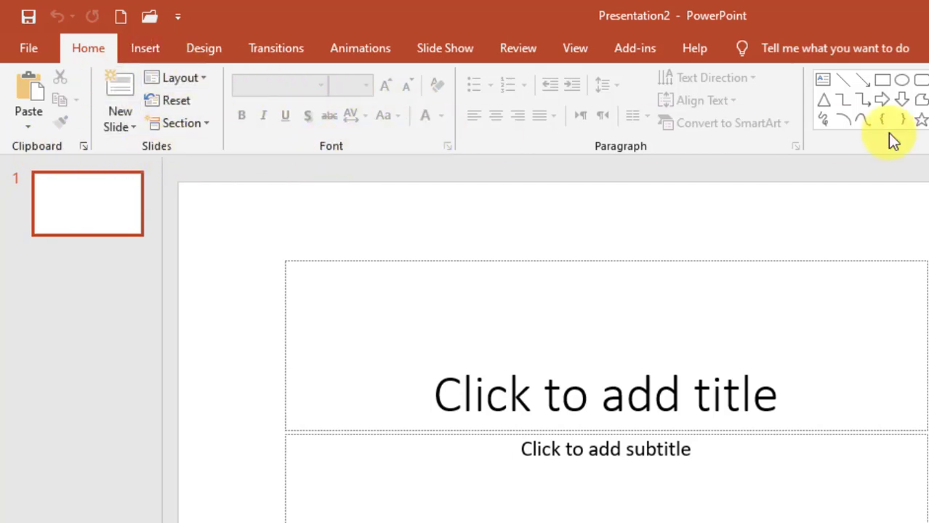
click(147, 52)
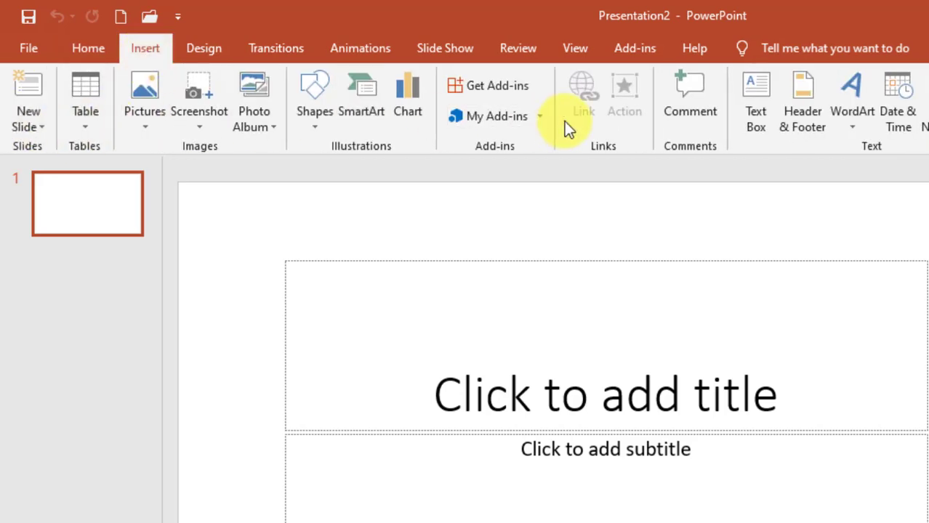
click(206, 51)
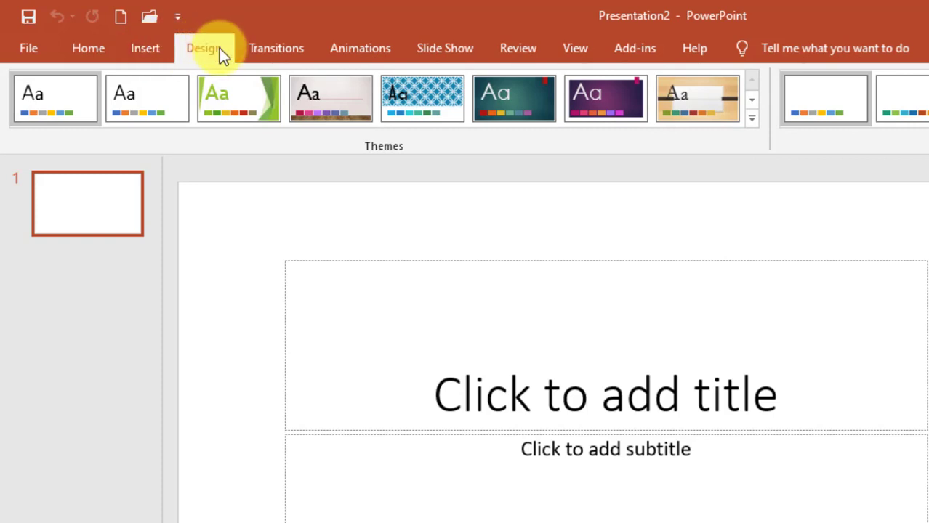
click(269, 50)
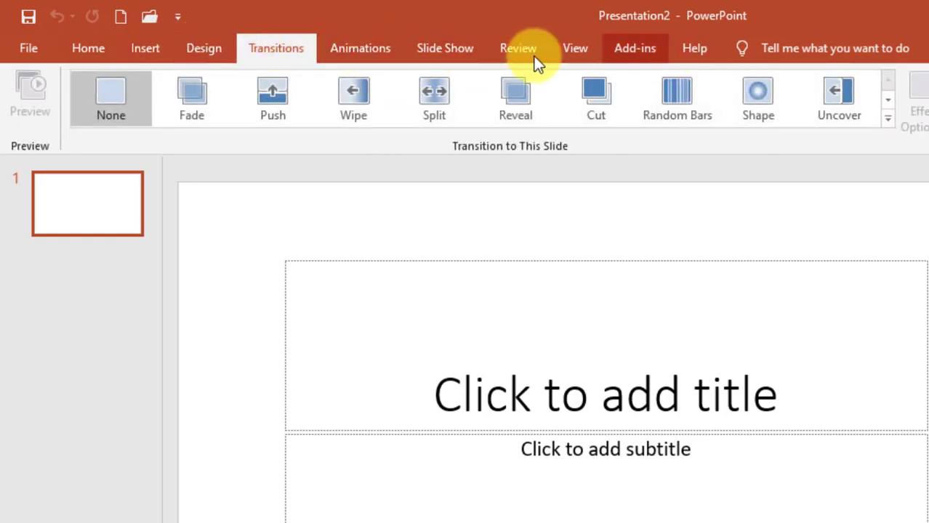
click(80, 55)
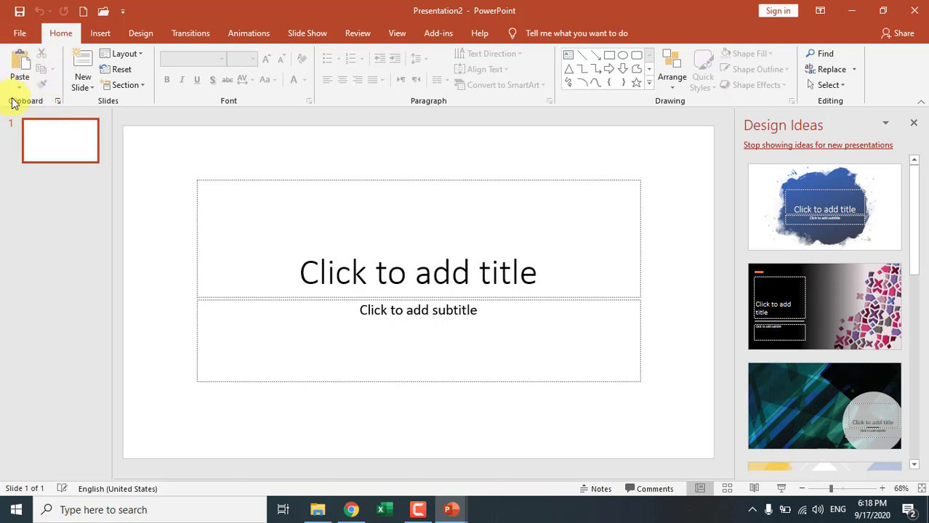
click(58, 102)
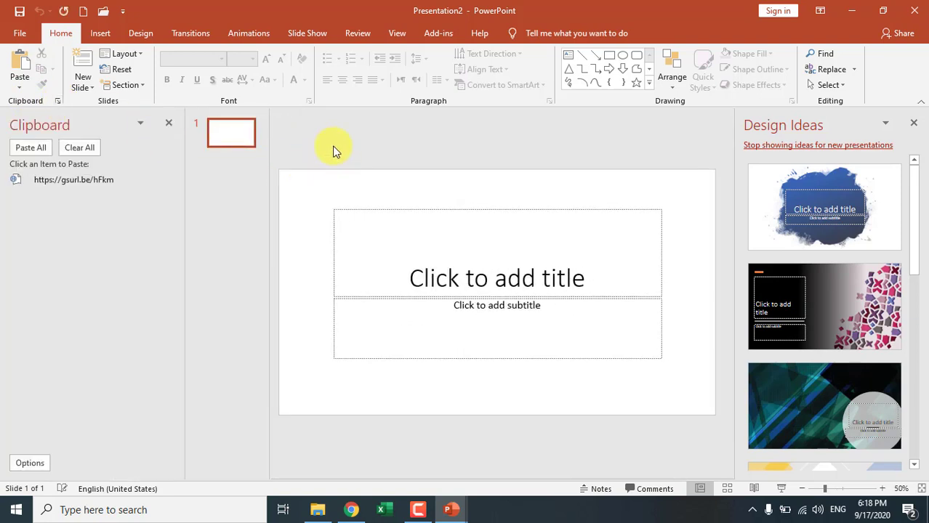
click(170, 124)
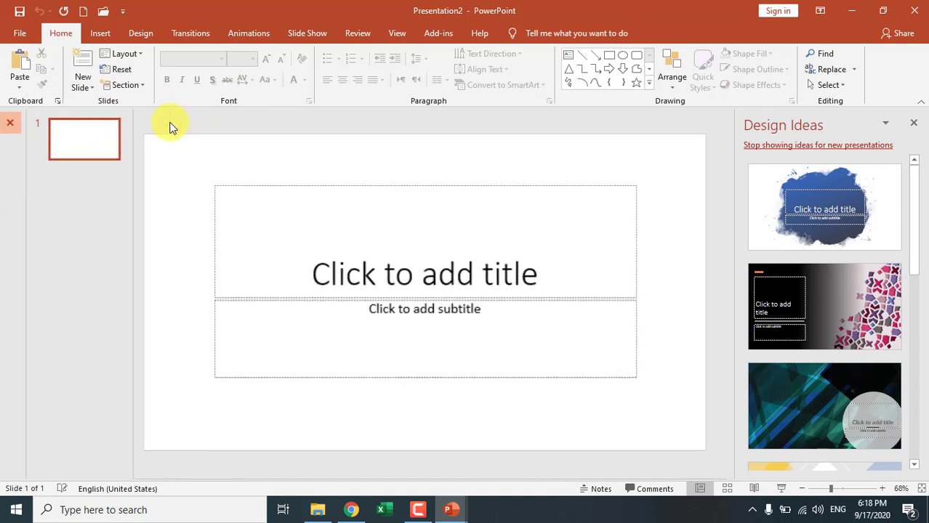
click(339, 237)
click(310, 102)
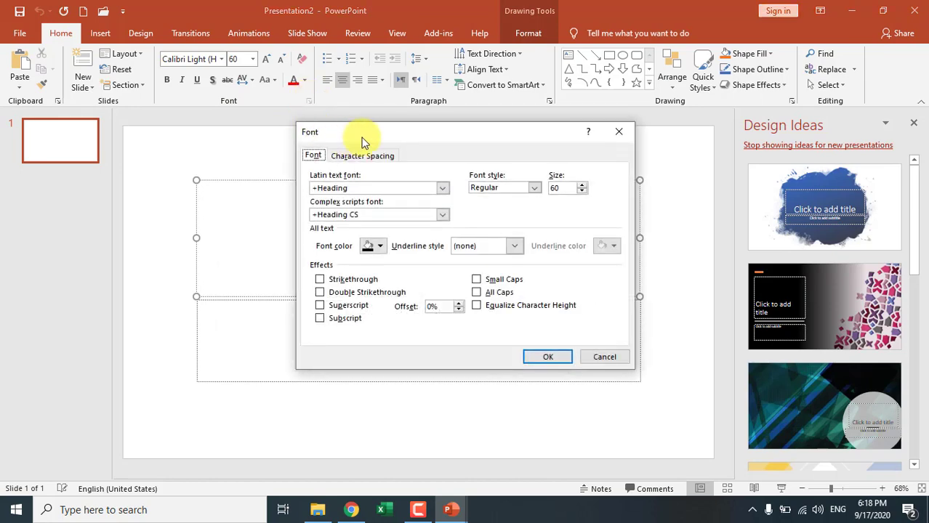
drag(363, 139, 222, 125)
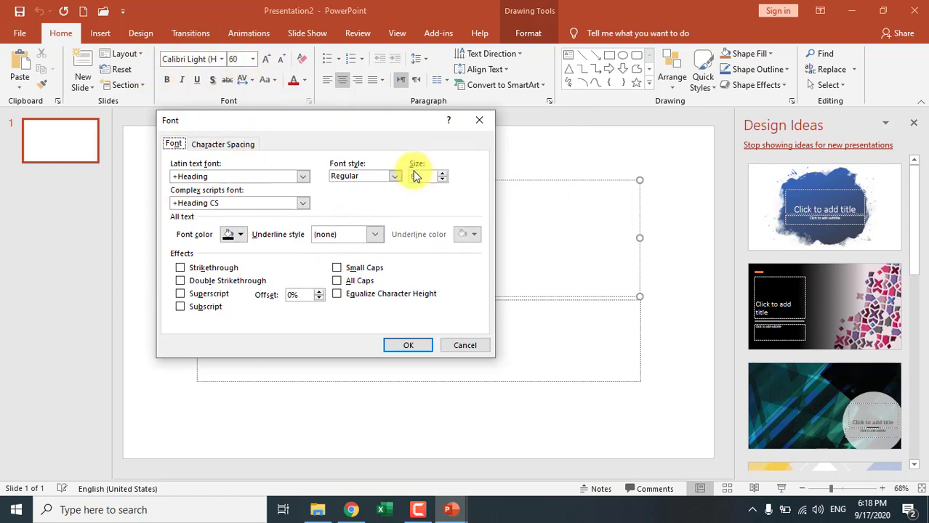
click(479, 122)
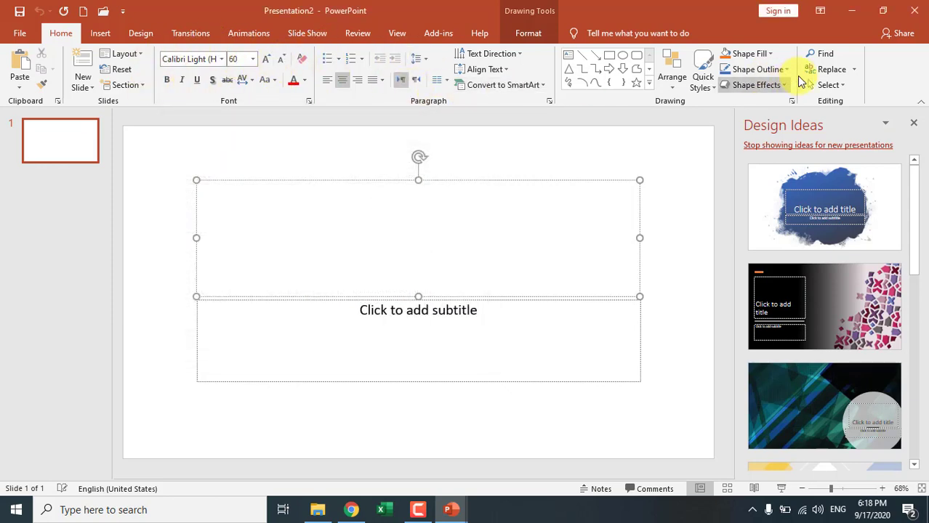
click(654, 122)
mouse_move(921, 101)
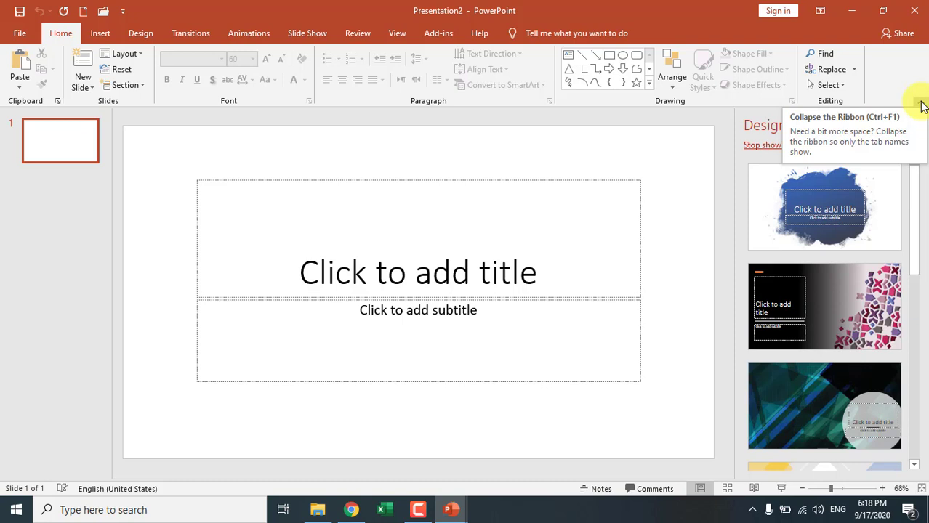
click(922, 106)
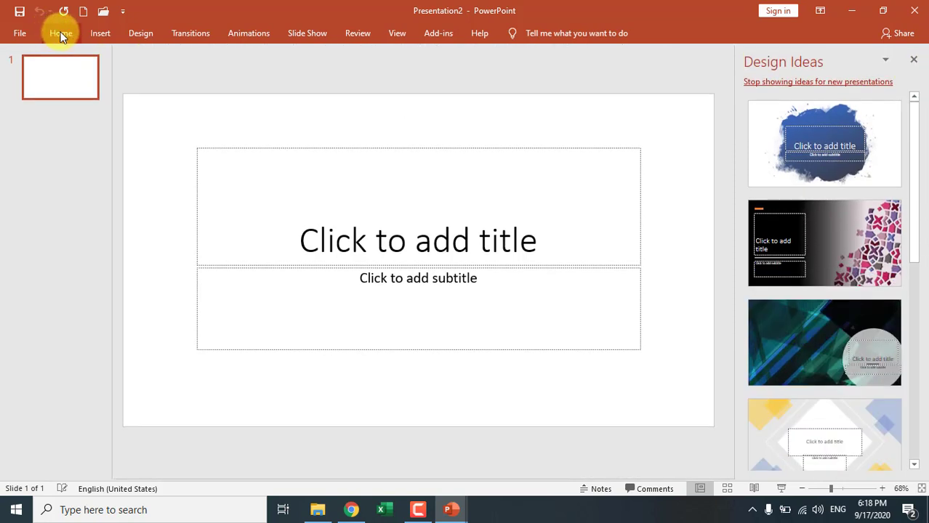
click(61, 34)
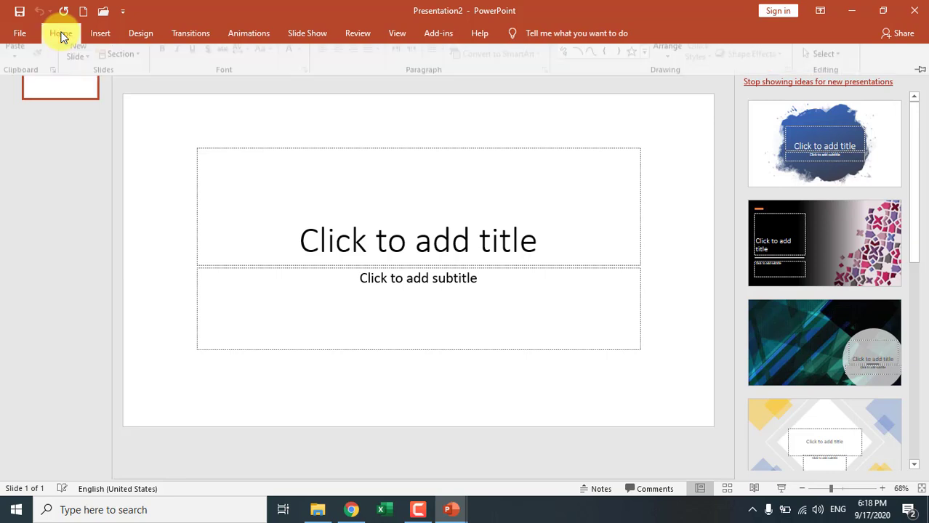
click(155, 142)
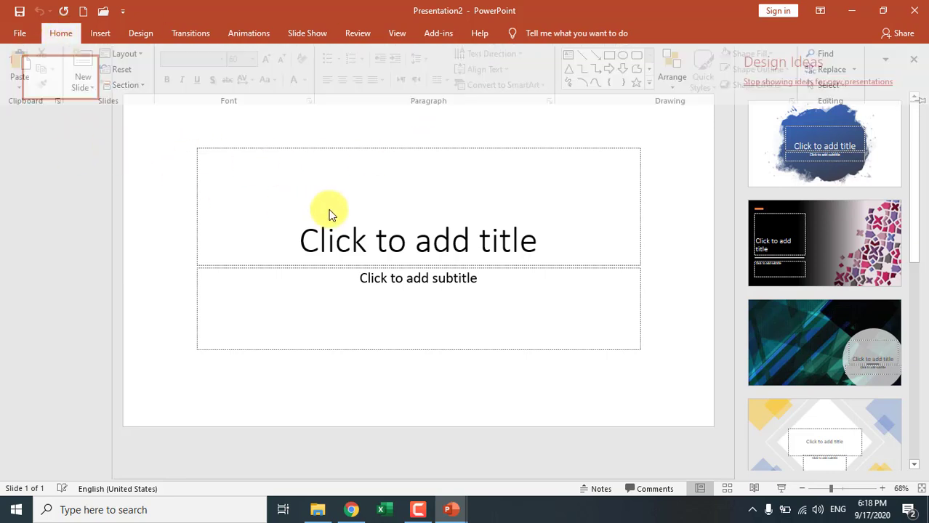
click(56, 33)
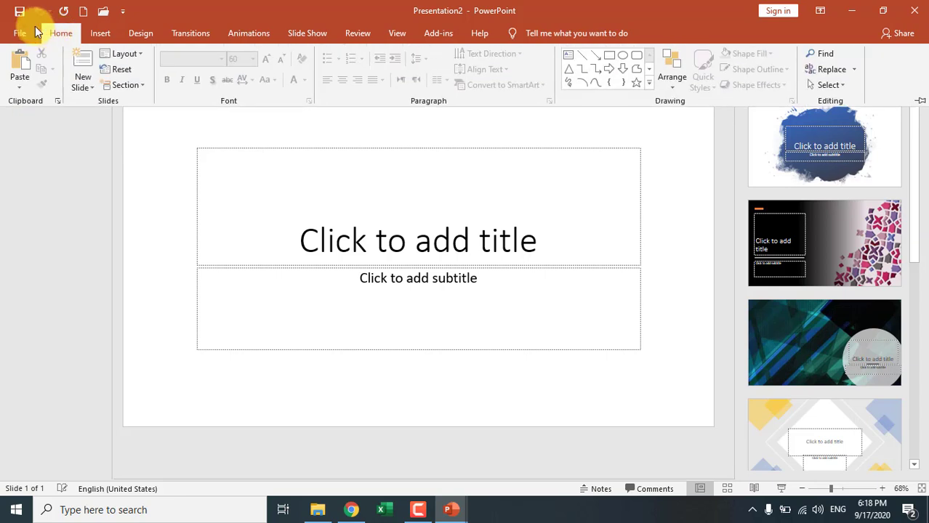
click(404, 232)
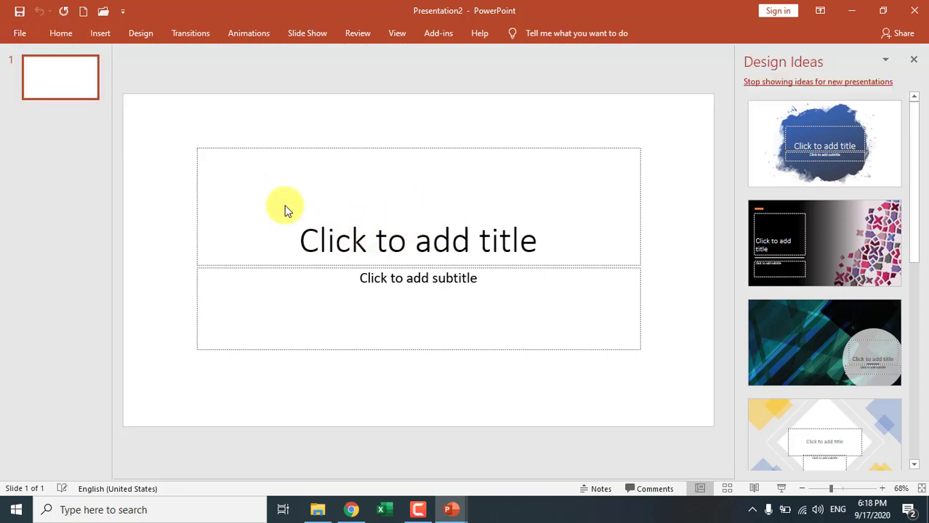
click(62, 34)
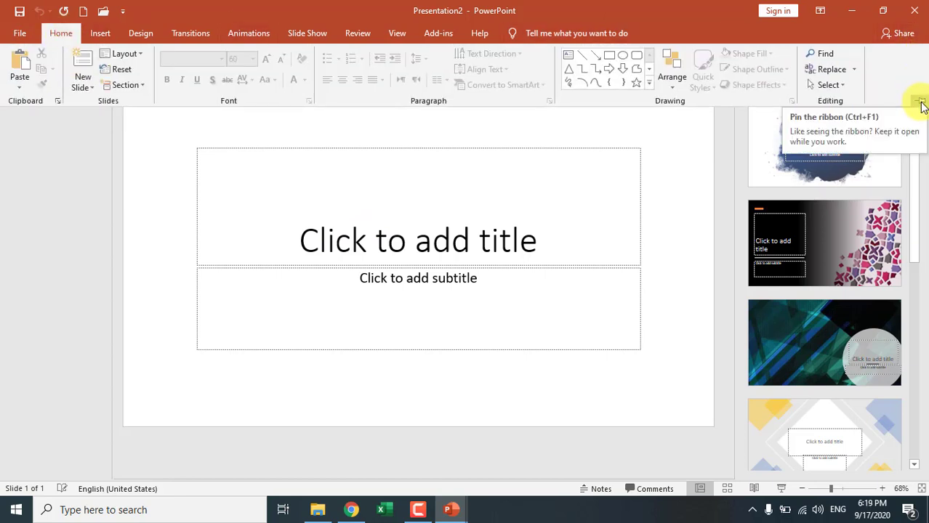
click(917, 104)
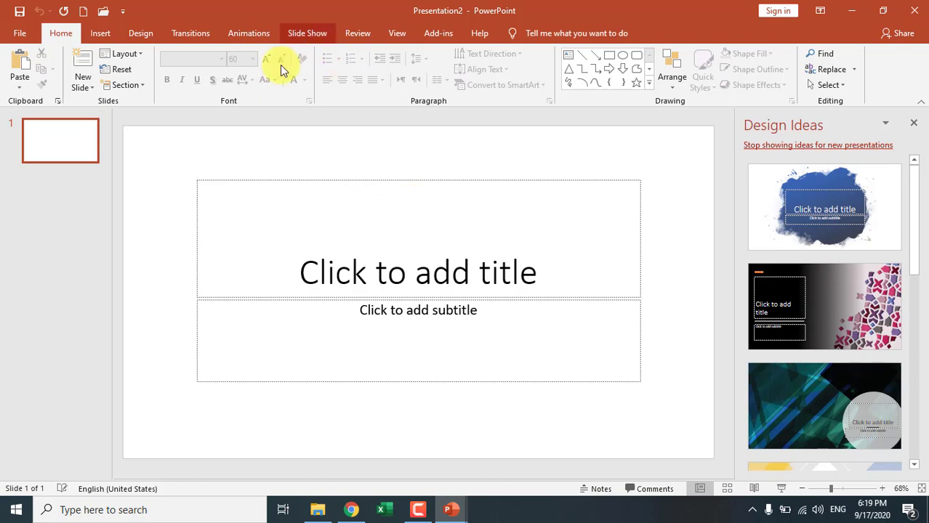
click(338, 269)
click(325, 154)
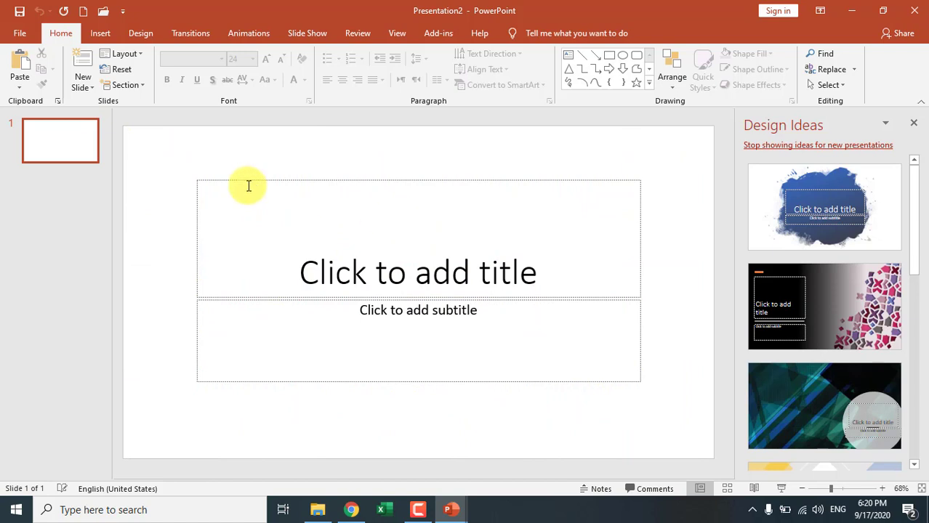
Add two new slides with New Slide, click into slide 3's title, then reselect slide 1
click(85, 58)
click(86, 58)
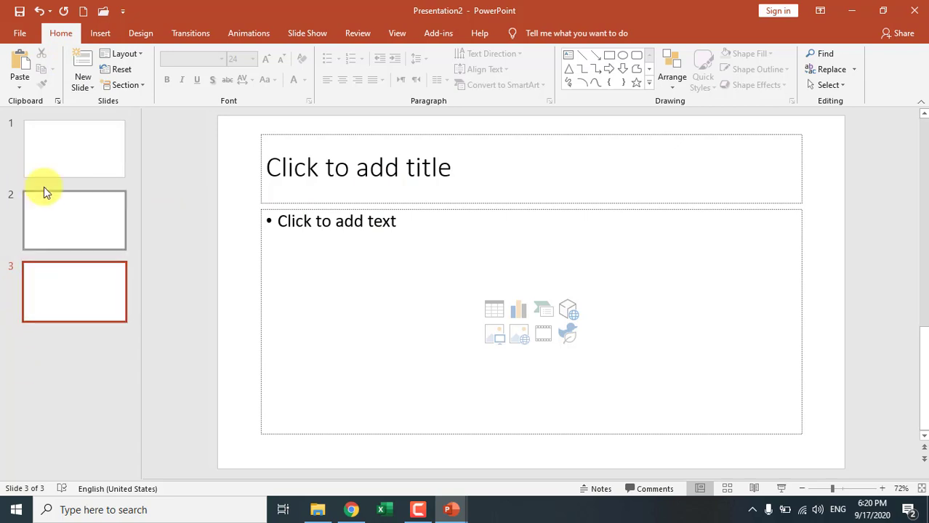
click(452, 158)
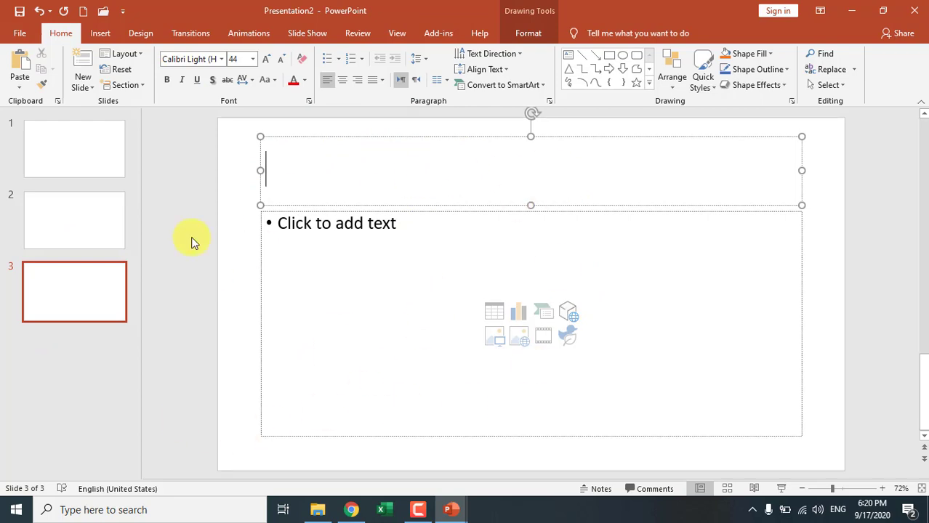
click(71, 166)
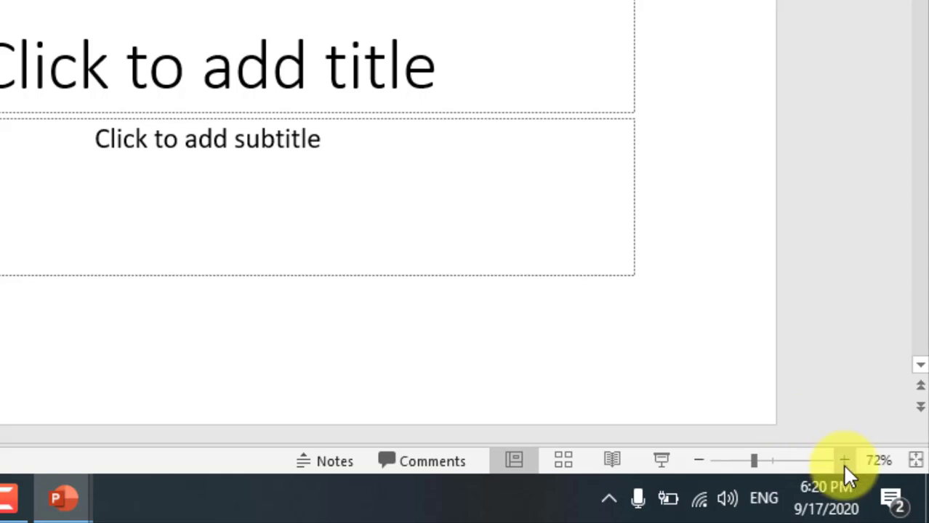
click(843, 464)
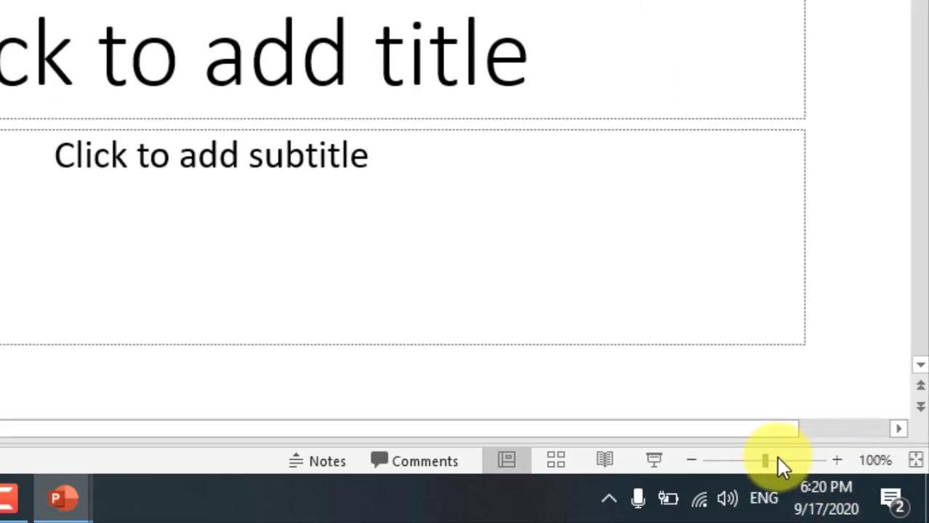
click(692, 459)
click(693, 460)
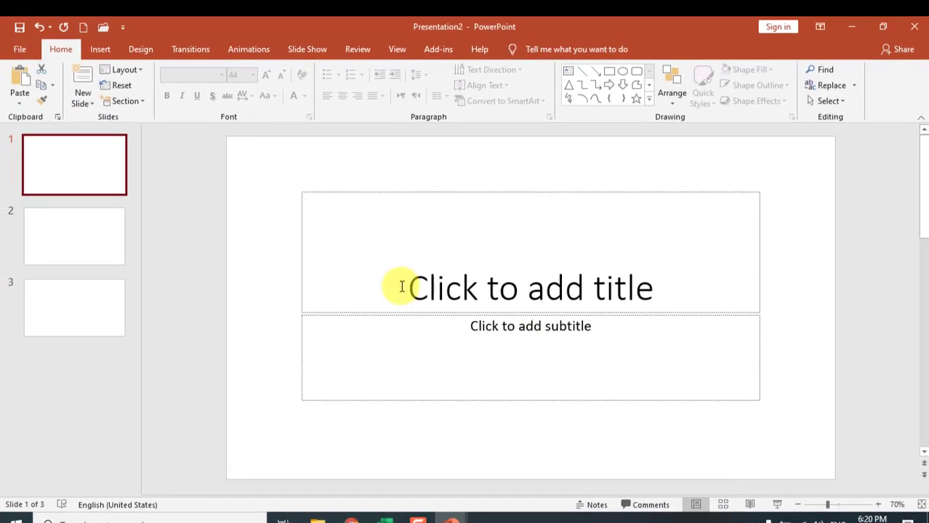
click(723, 505)
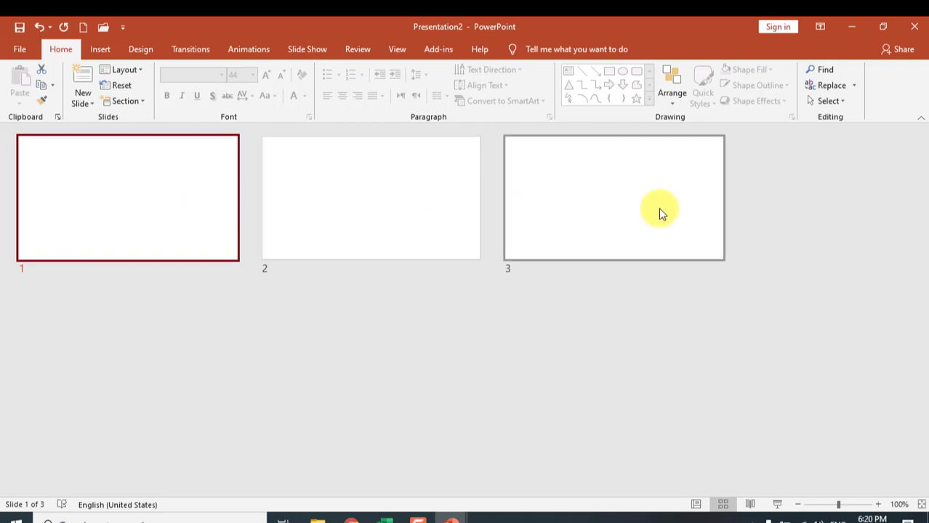
mouse_move(151, 172)
mouse_down()
mouse_move(407, 181)
mouse_move(499, 225)
mouse_move(156, 181)
mouse_up()
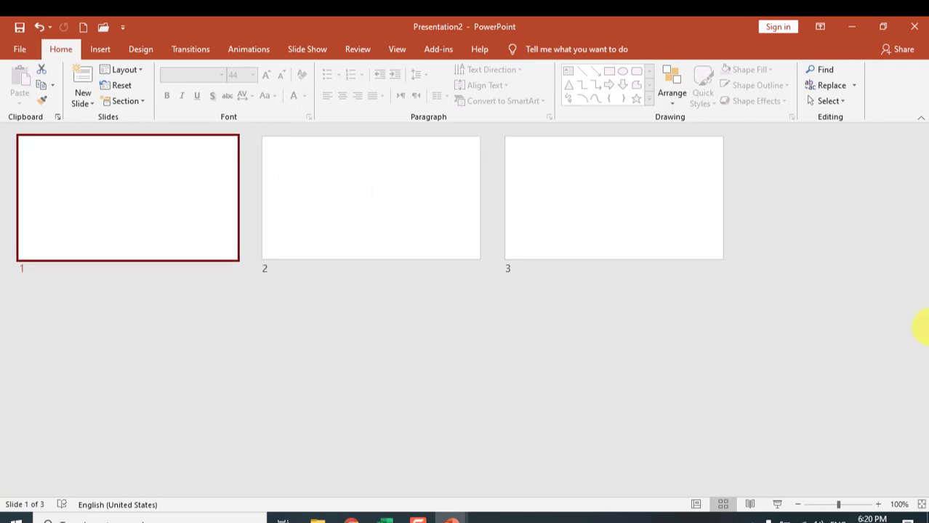
click(696, 505)
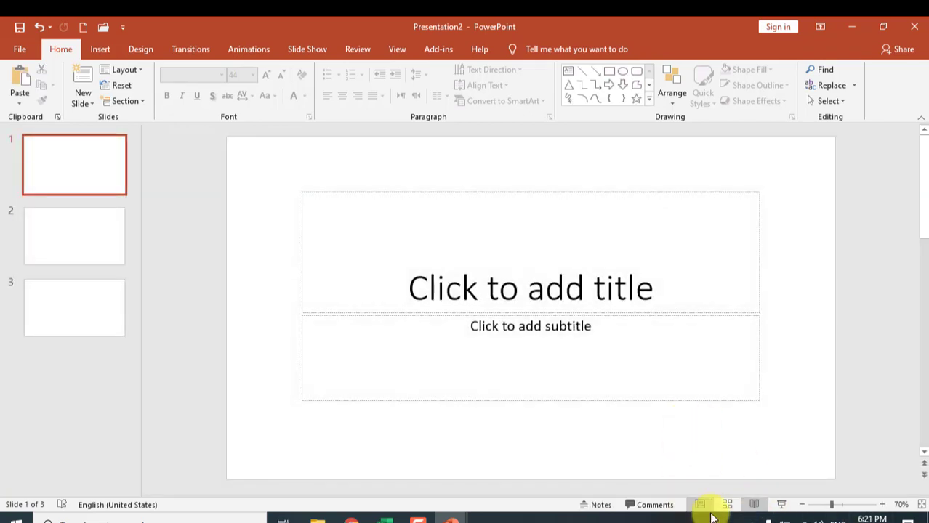
Preview the deck in Reading View and Slide Show, then place the cursor in slide 1's title
click(754, 505)
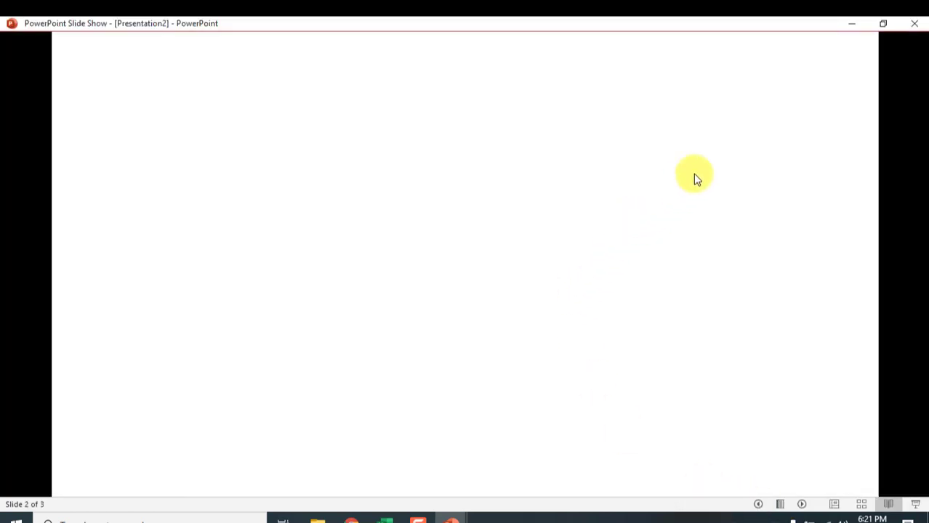
key(Escape)
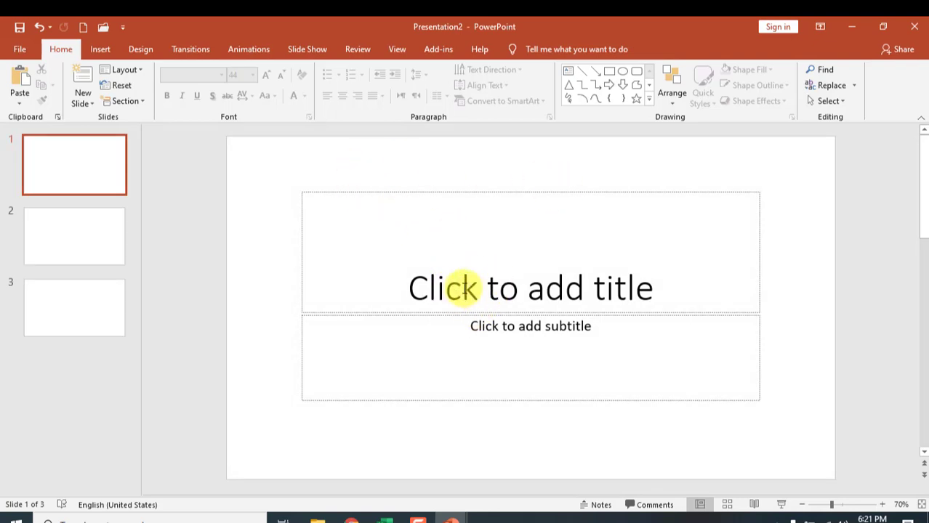
click(782, 505)
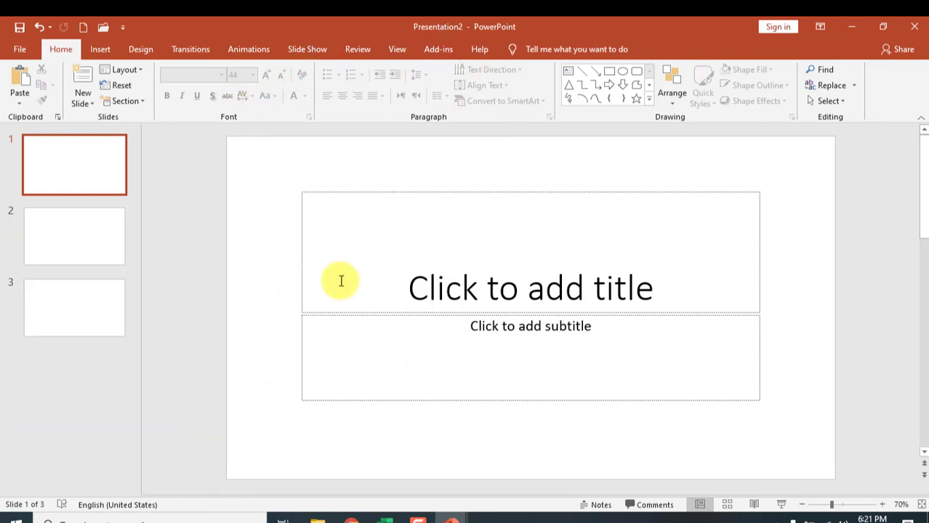
click(420, 282)
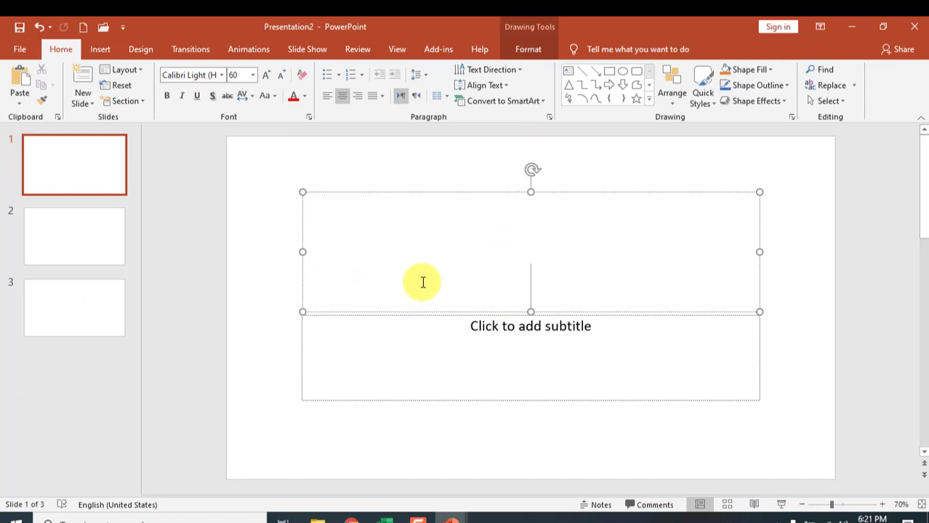